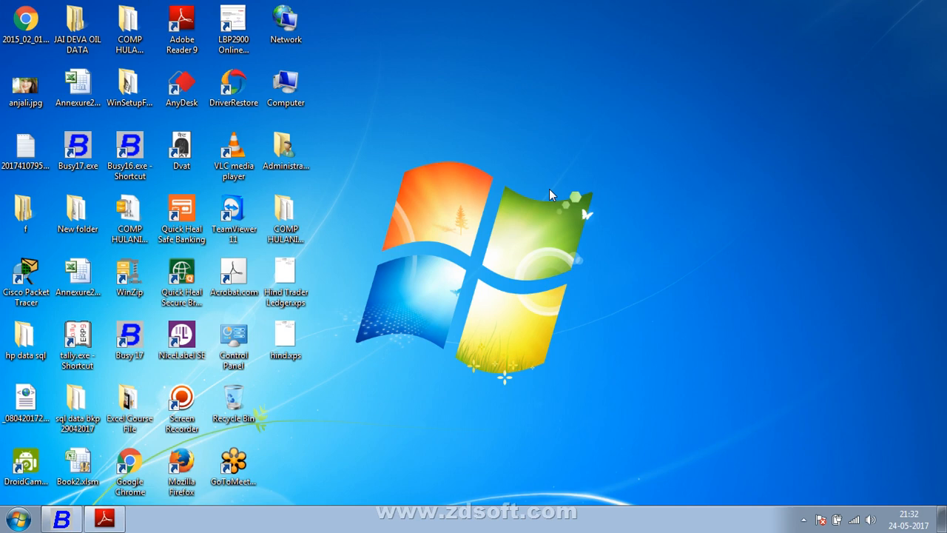
Switch to Adobe Reader and examine the party's ledger, including the opening balance, sales, receipts and closing balance
key("alt+Tab")
key("alt+Tab")
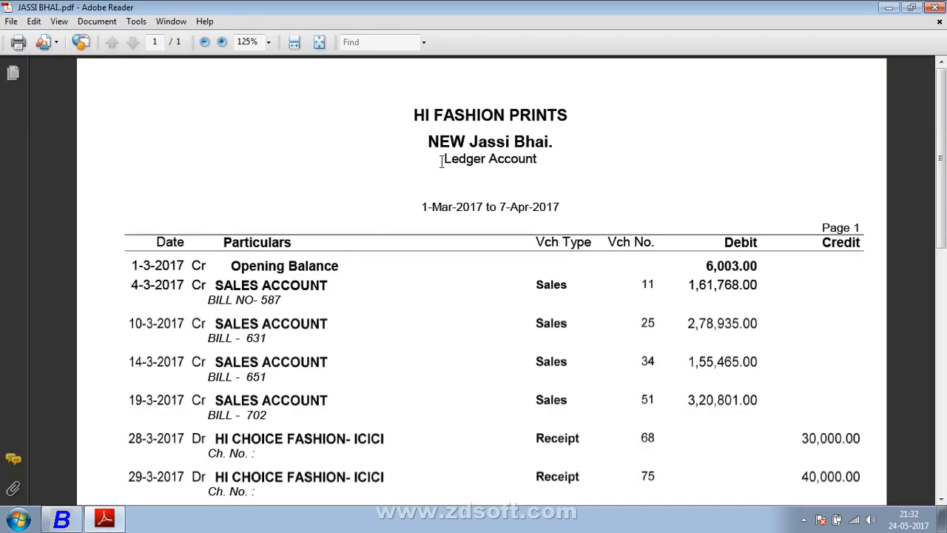
left_click_drag(487, 210, 492, 172)
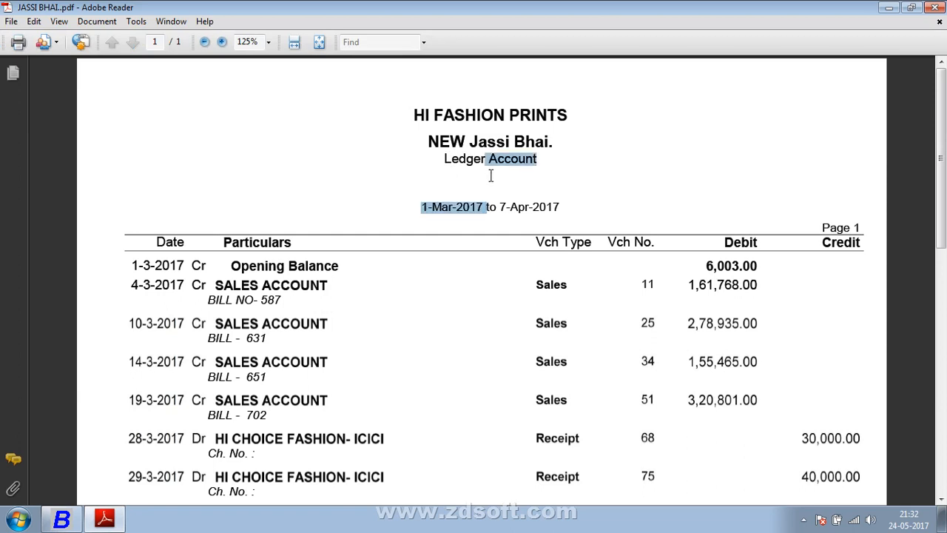
double_click(268, 285)
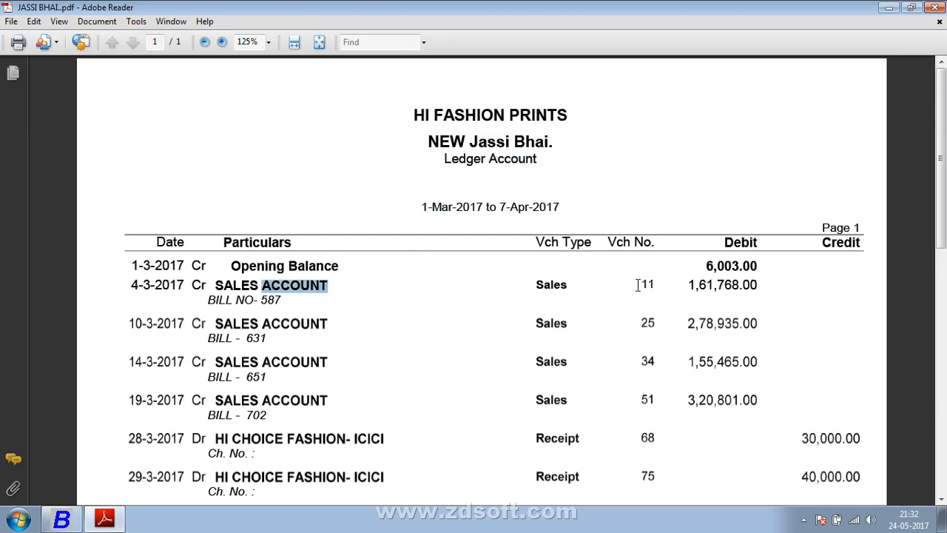
left_click_drag(684, 285, 746, 288)
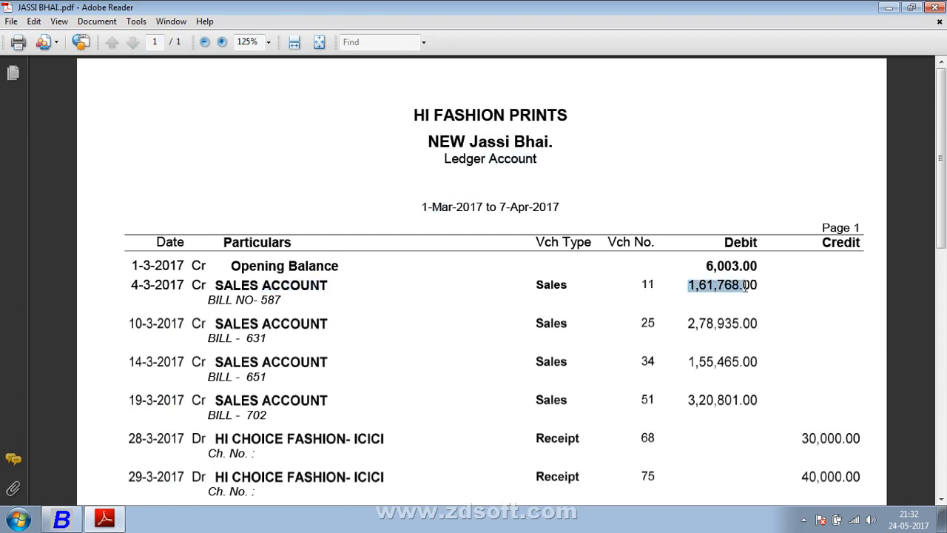
left_click_drag(706, 324, 717, 323)
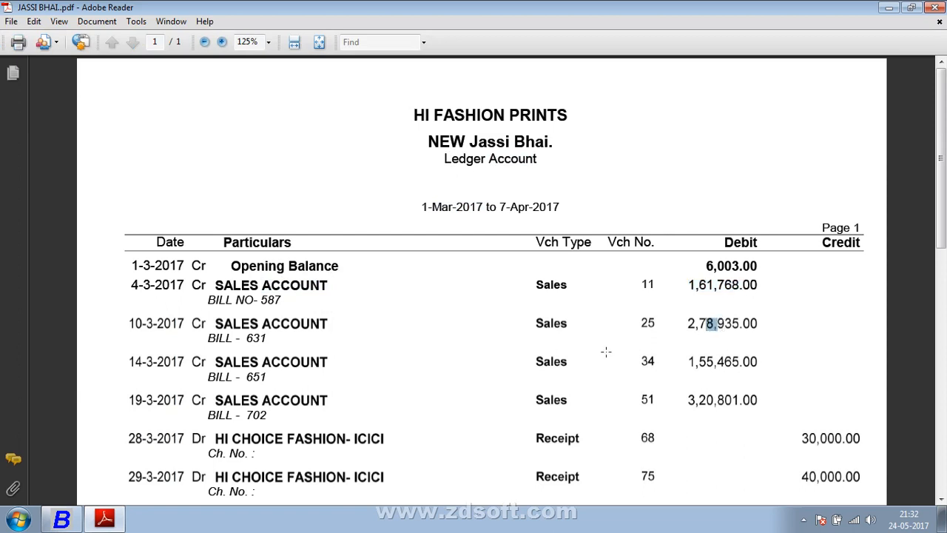
scroll(502, 358, "down", 2)
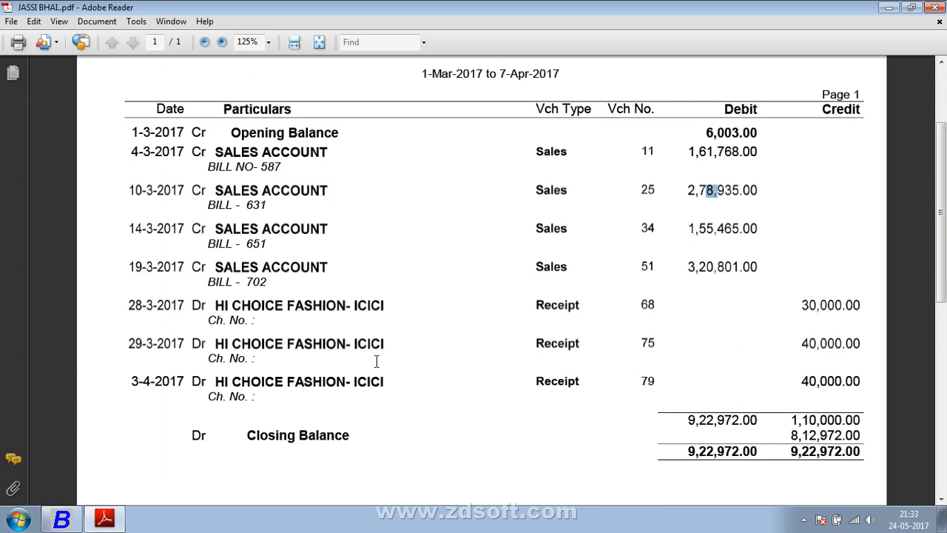
Switch to Busy and start a new journal voucher in the Main series dated 01-04-2017, with a debit first line
key("alt")
key("alt+Tab")
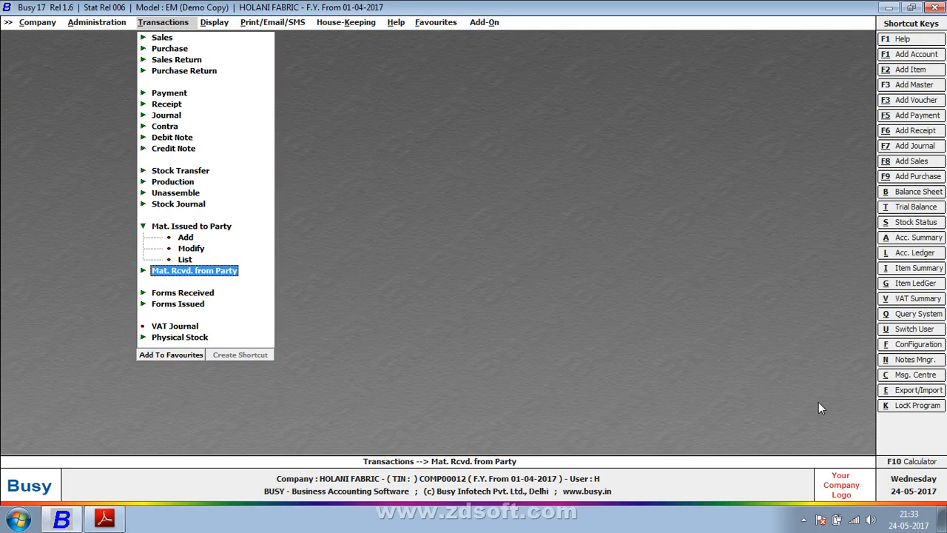
key("Up")
key("Up")
key("Up")
key("Up")
key("Up")
key("Up")
key("Up")
key("Up")
key("Up")
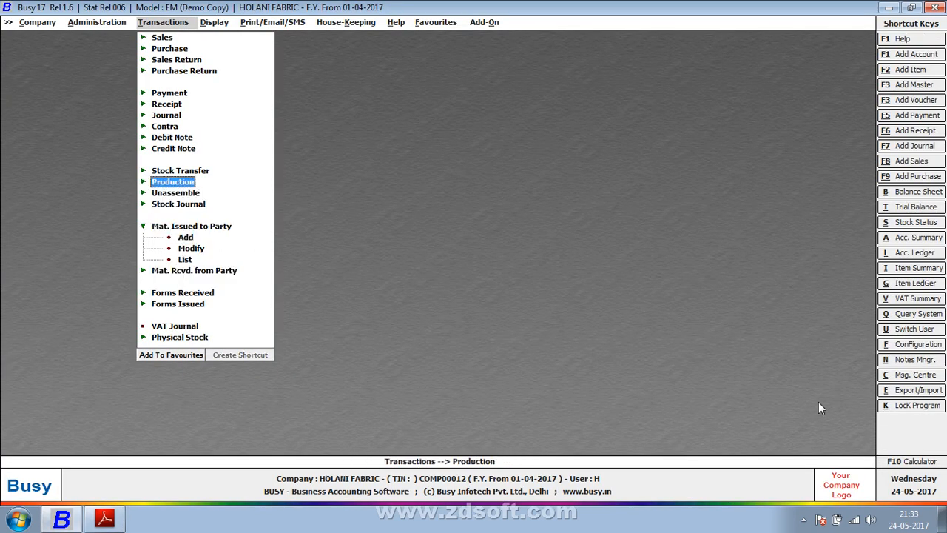
key("Up")
key("Up")
key("Up")
key("Return")
key("Down")
key("Return")
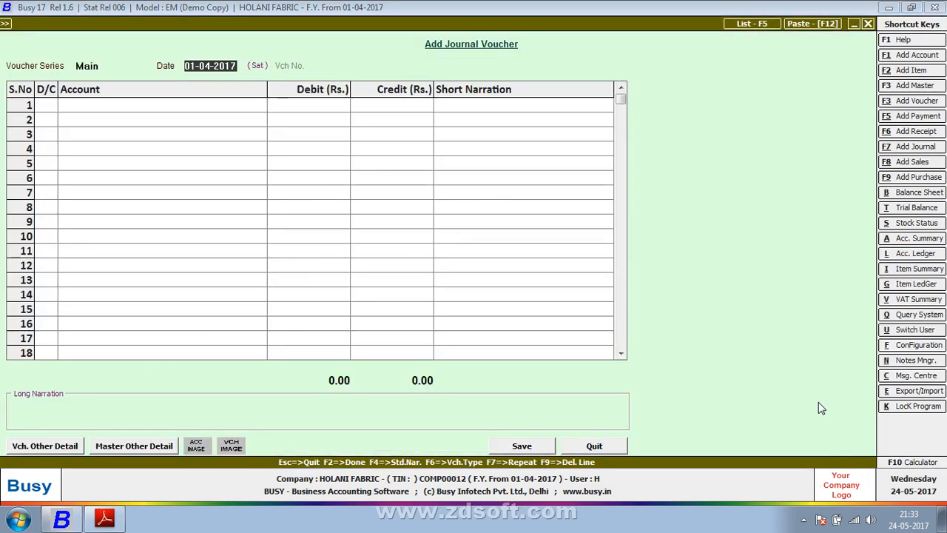
key("Return")
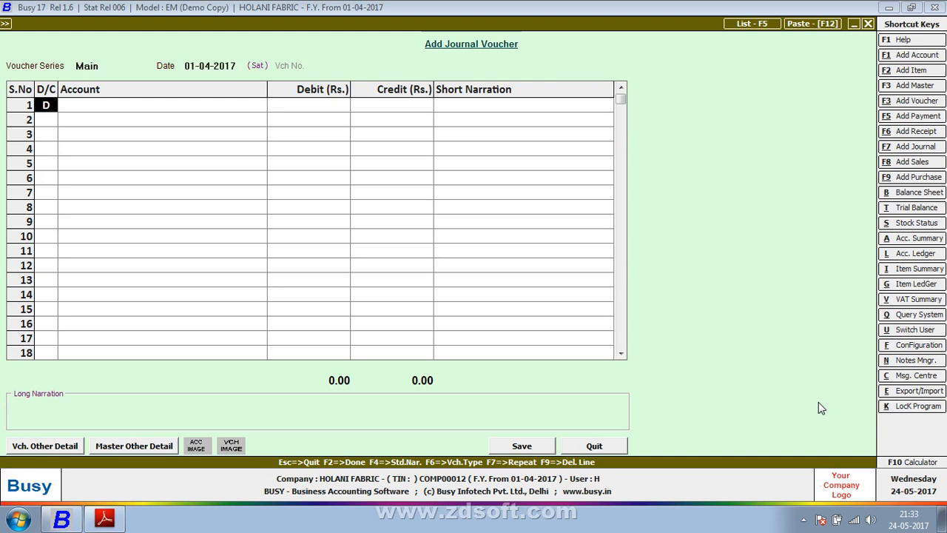
Check the heading and first debit entries of the party's ledger in Adobe Reader and return to the voucher in Busy
key("alt+Tab")
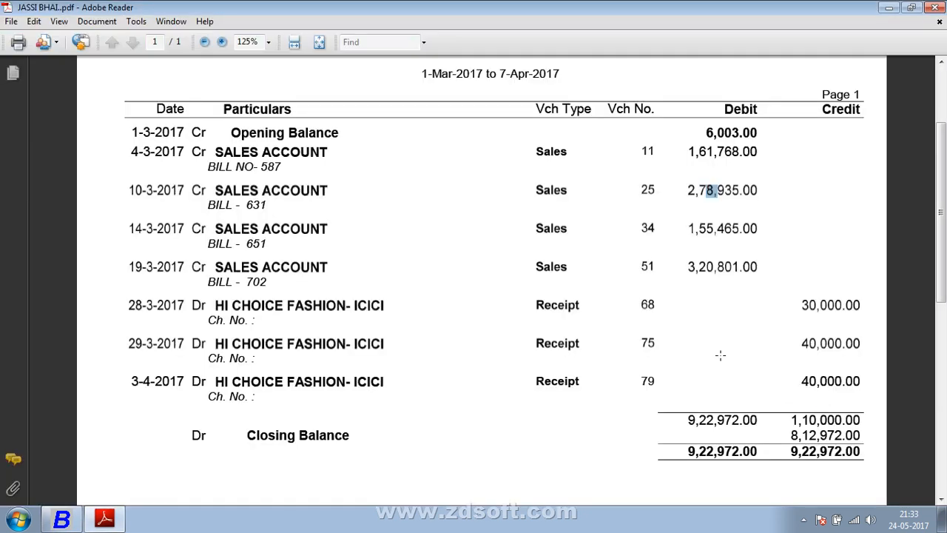
left_click(710, 153)
left_click_drag(945, 208, 944, 155)
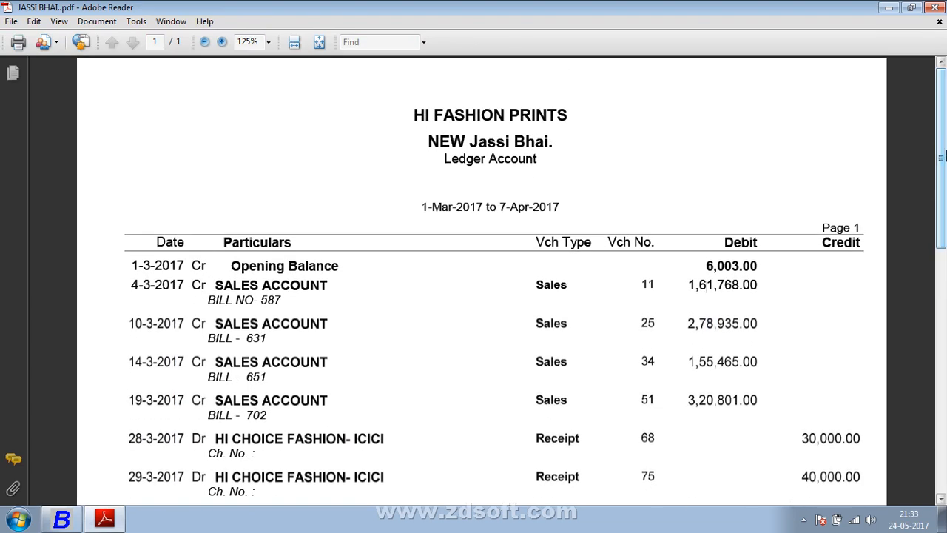
key("alt+Tab")
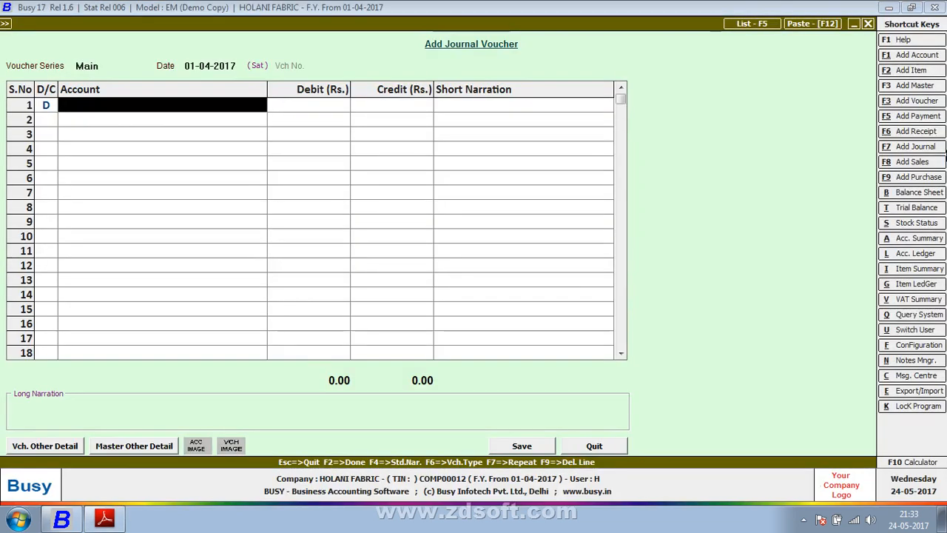
Add an account master from the voucher with the party's name from the ledger and the group Sundry Debtors
key("alt+F1")
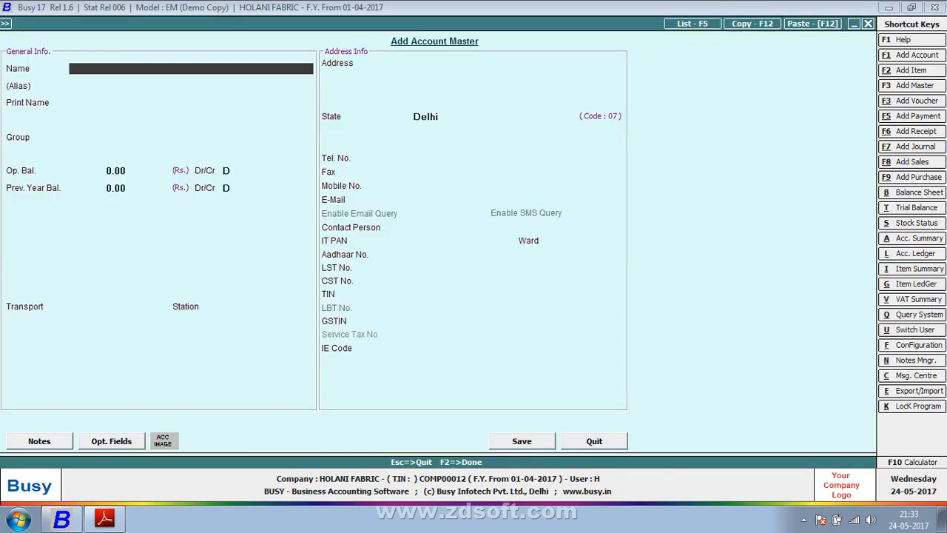
key("Return")
key("Return")
type("New Jassi Bhai")
key("Return")
key("Return")
key("Return")
type("sun")
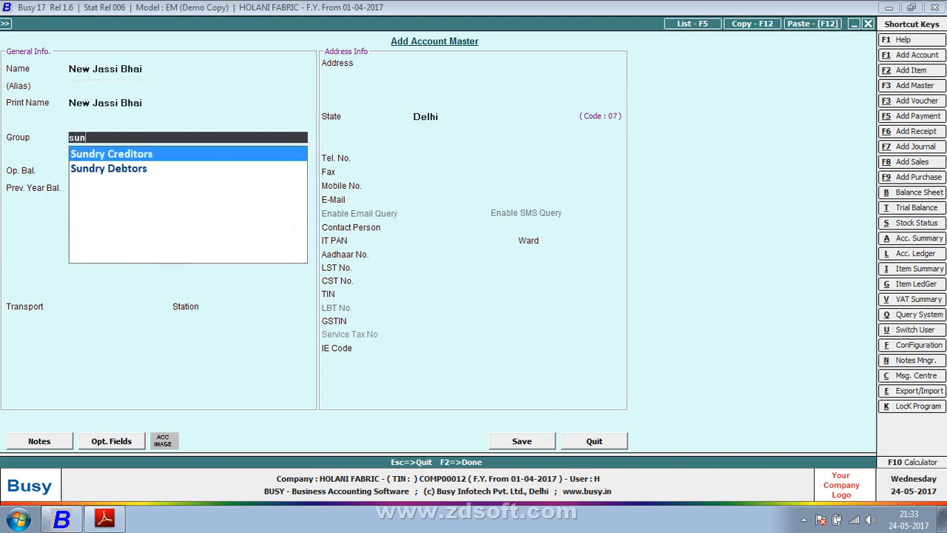
key("Down")
key("Return")
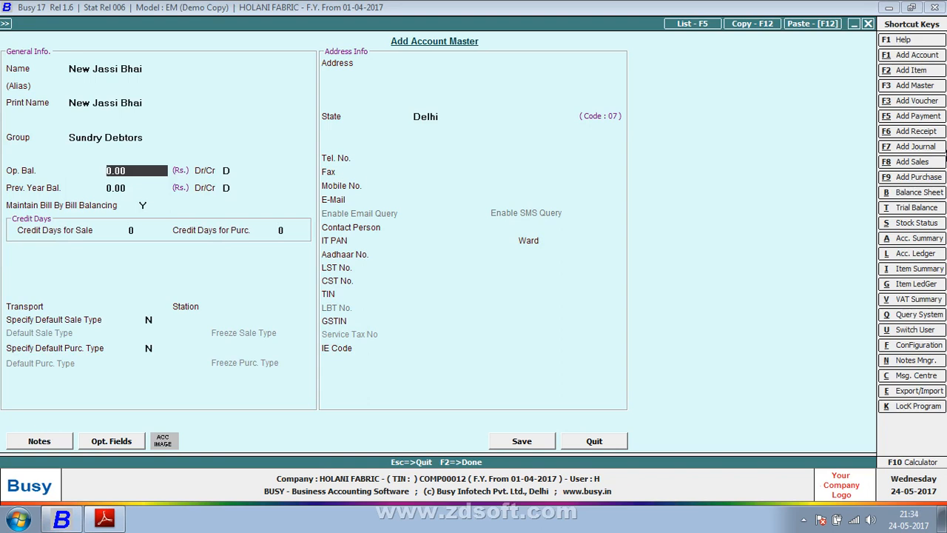
Set Maintain Bill By Bill Balancing to N for the new party account and save the master
key("Return")
key("Return")
key("Return")
key("Return")
key("n")
key("F2")
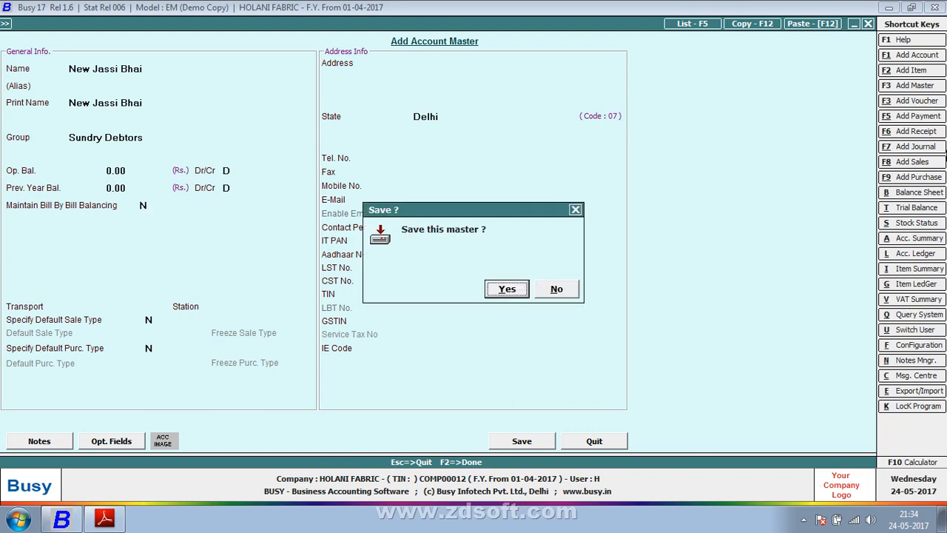
key("Return")
Check the ledger's opening balance in Adobe Reader, set the party account's opening balance to 6,003.00 debit in Busy and save the master
key("alt+Tab")
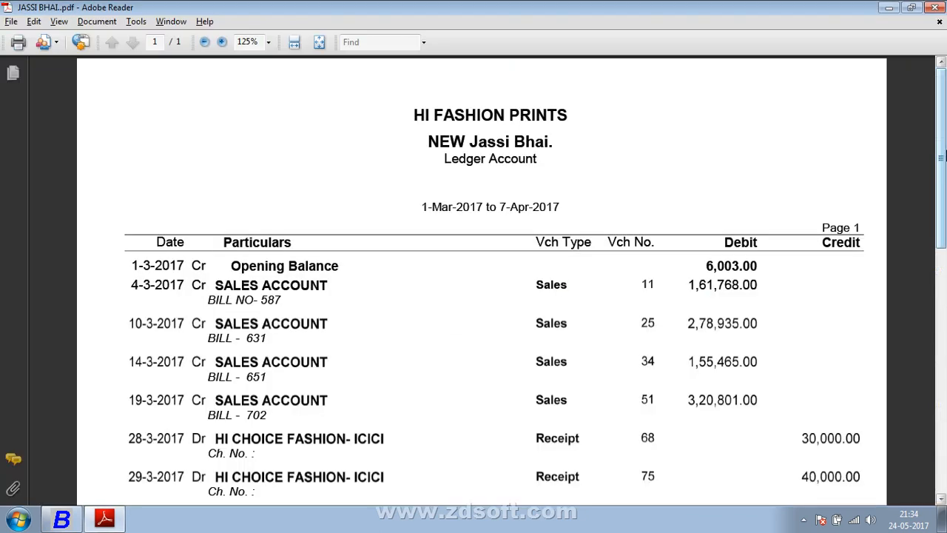
key("alt+Tab")
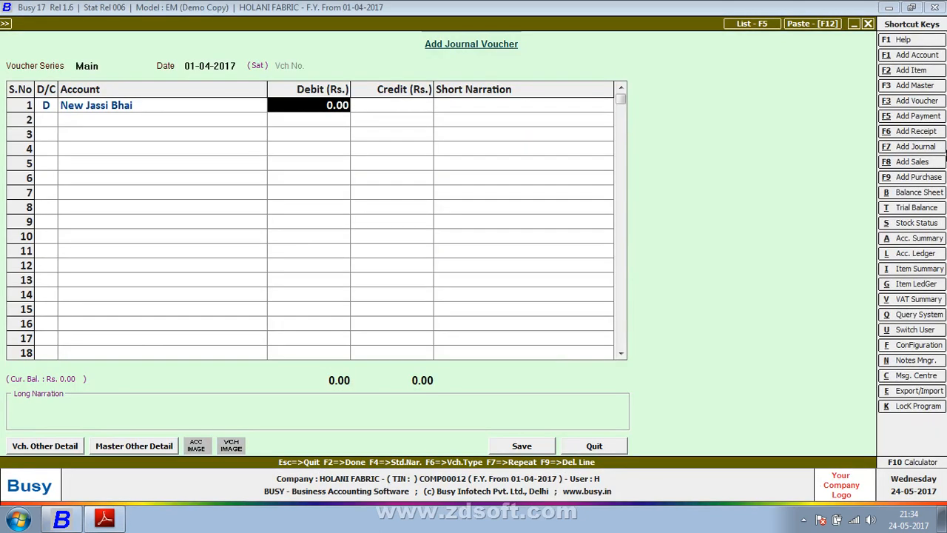
key("Left")
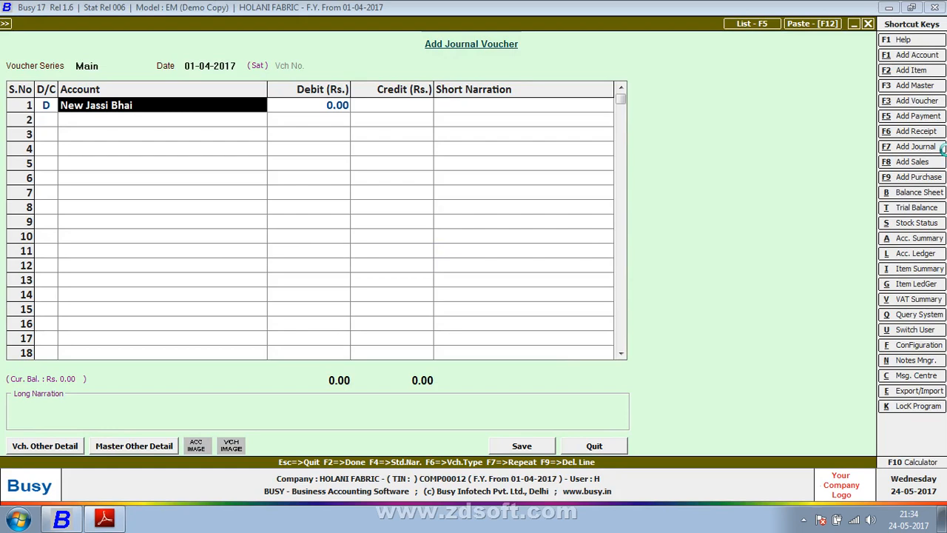
key("alt+m")
key("Return")
key("Return")
key("Return")
key("Return")
type("6000")
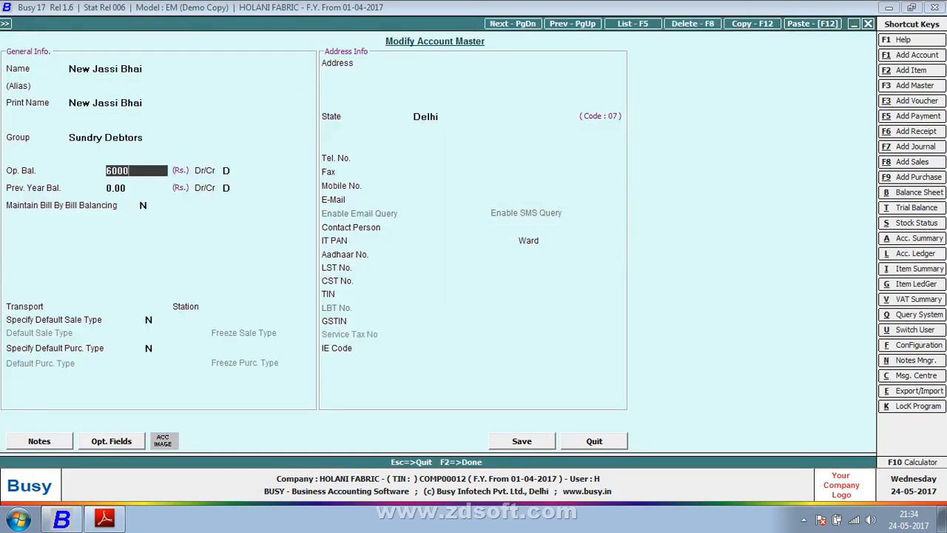
key("BackSpace")
type("3")
key("Return")
key("F2")
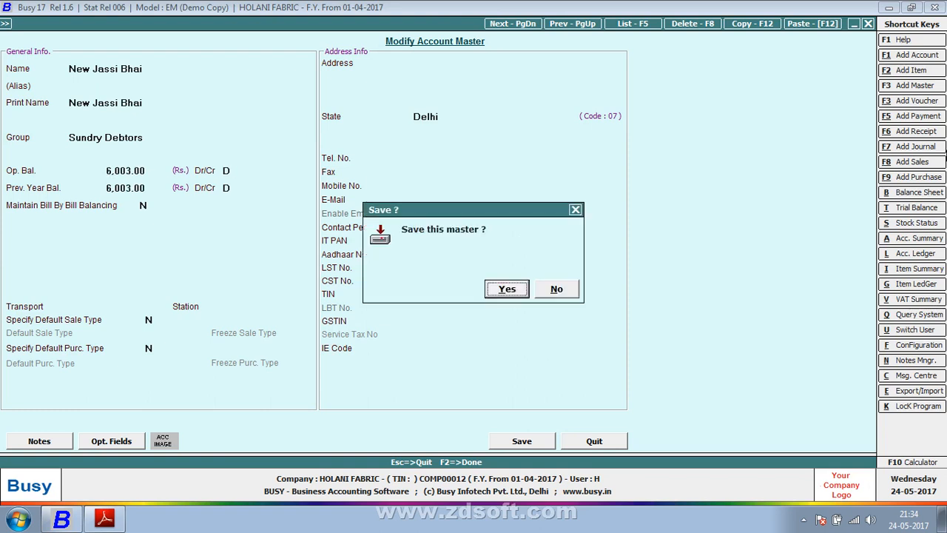
key("Return")
key("F7")
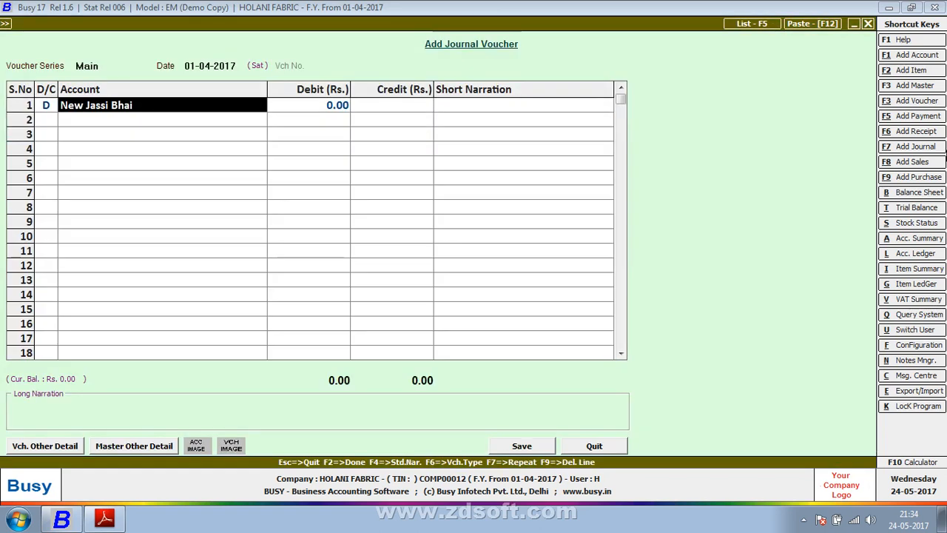
Discard the unfinished journal voucher and return to the main program screen
key("Escape")
key("Return")
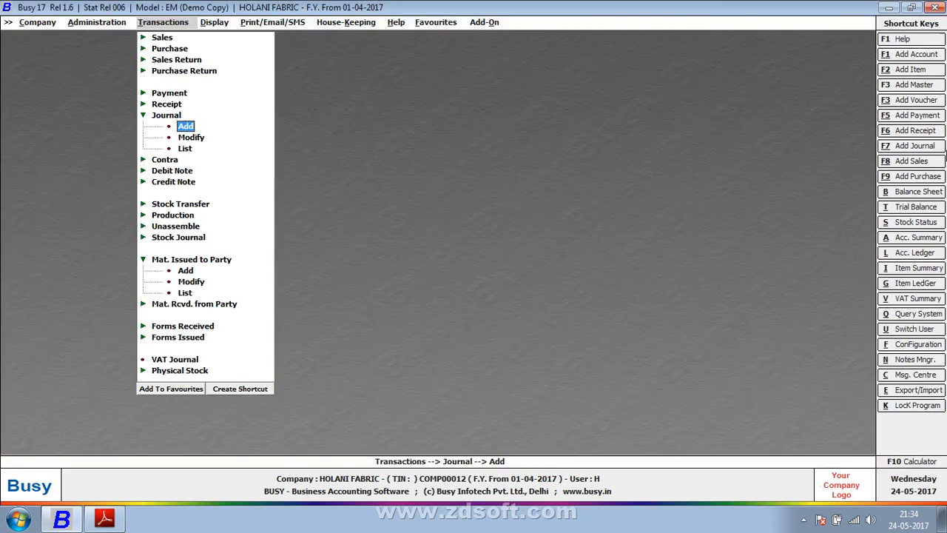
key("Escape")
key("Left")
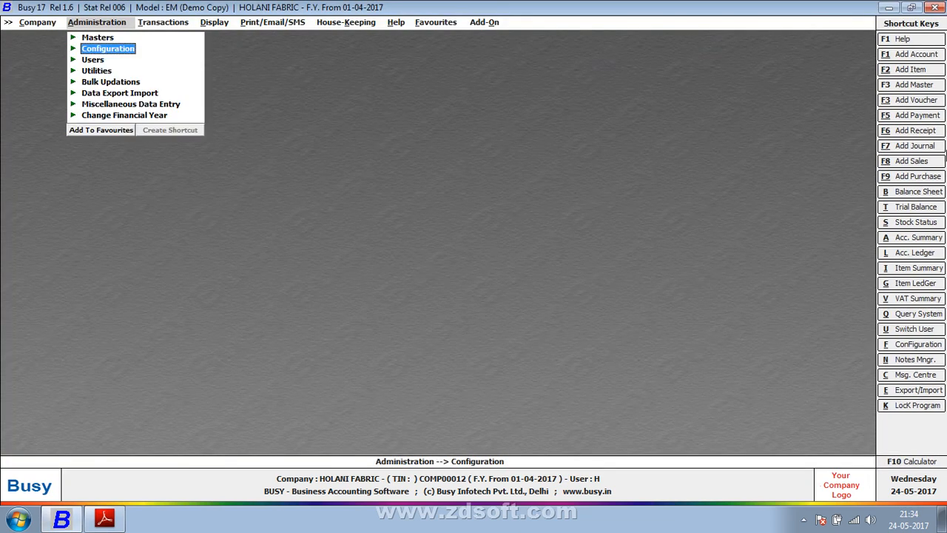
Switch to the ledger in Adobe Reader, look at the first sales entry and open a blank Notepad document
key("alt+Tab")
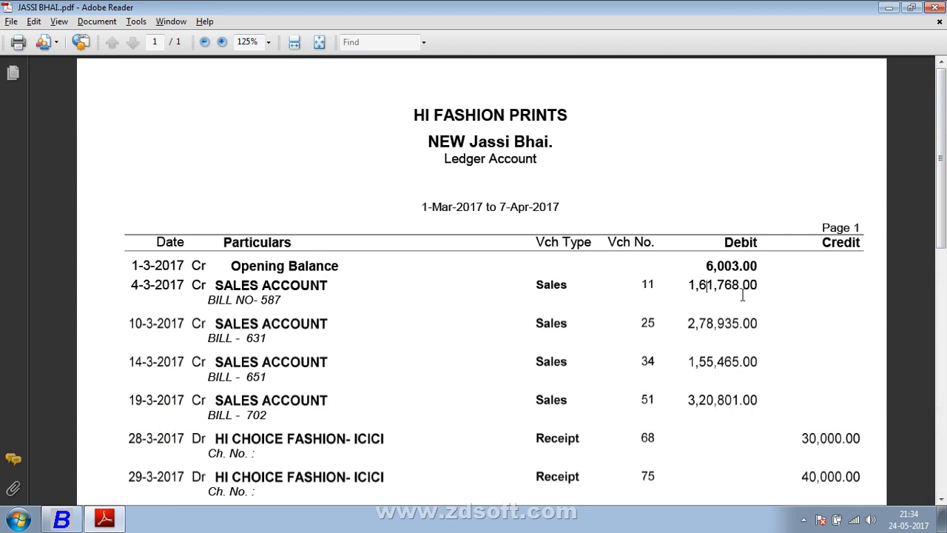
left_click(702, 294)
key("super")
type("no")
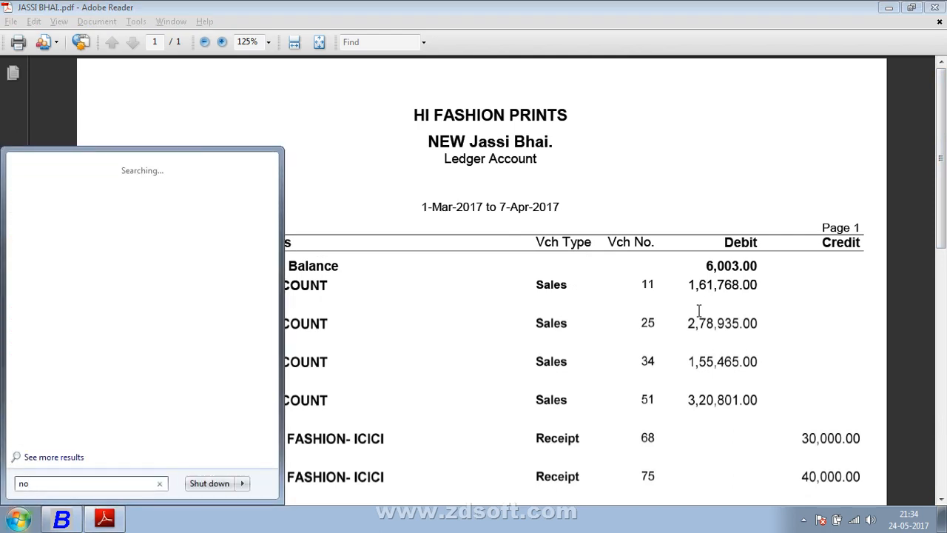
key("Return")
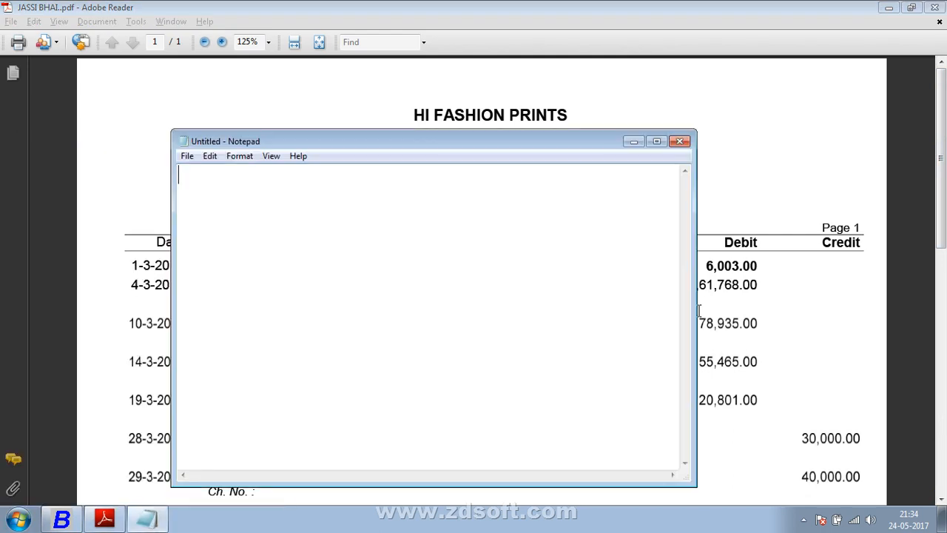
Write the debit line "Cash/party/pnb bank a/c dr......." of the sales journal entry in Notepad
key("alt+Tab")
key("alt+Tab")
type("Cash/part")
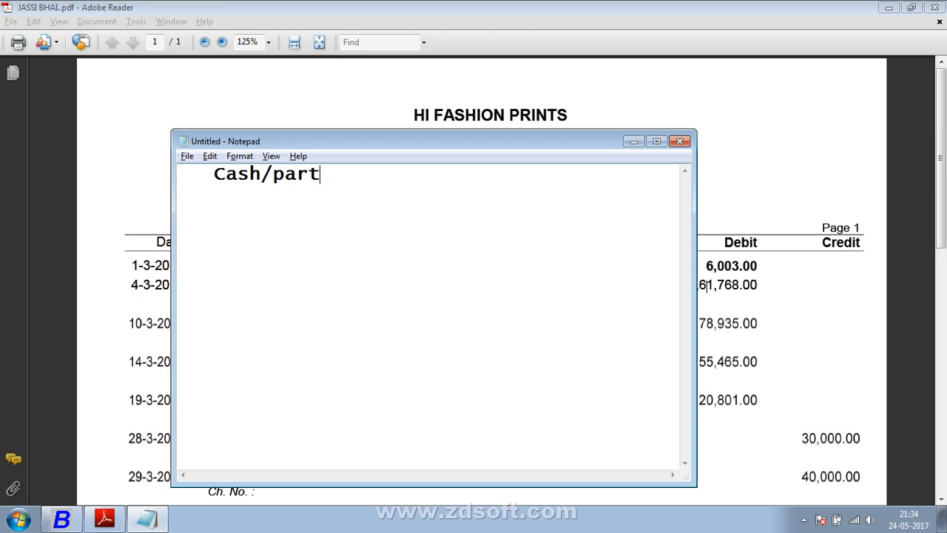
type("y/pnb ban")
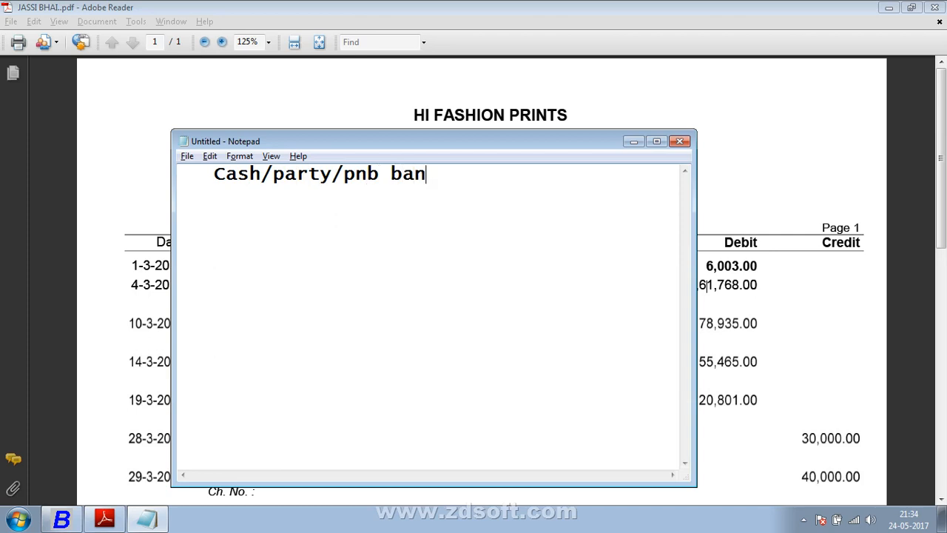
type("k a/c  dr")
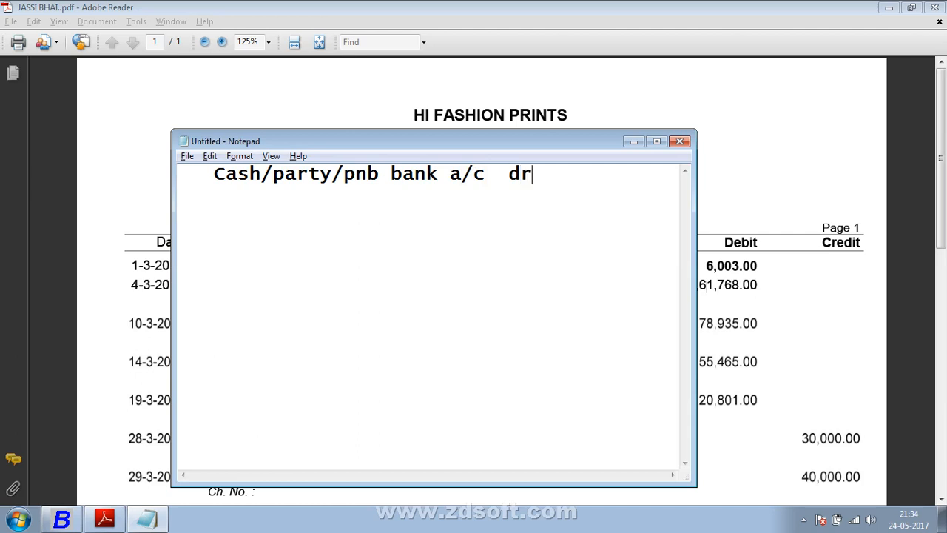
type(".......")
Add an indented credit line "To Sales" below the debit line in Notepad
key("Return")
type("To")
key("Return")
key("BackSpace")
type("Sa;es")
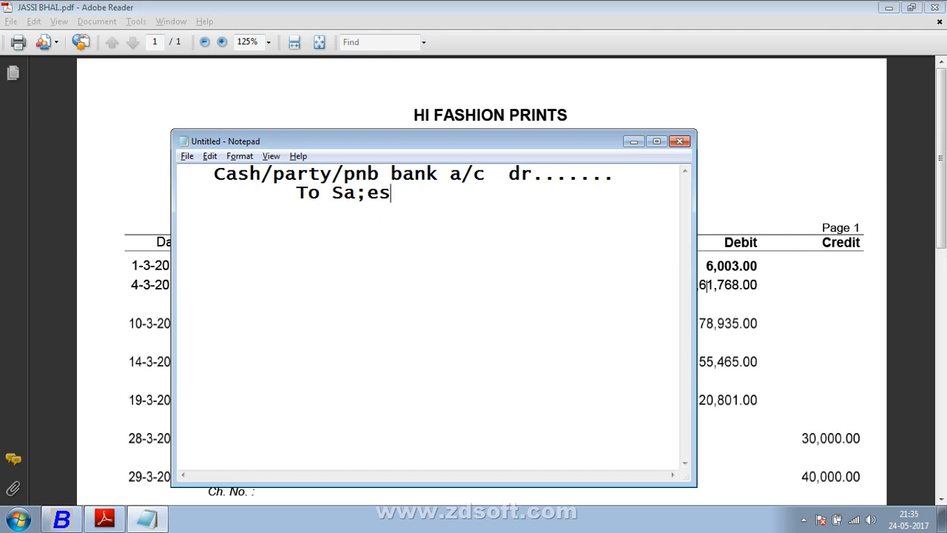
key("BackSpace")
key("BackSpace")
key("BackSpace")
type("les")
key("Return")
Switch to Busy, start a journal voucher dated 01-04-2017 and choose the party's account for the debit line
key("alt+Tab")
key("alt+Tab")
key("alt+Tab")
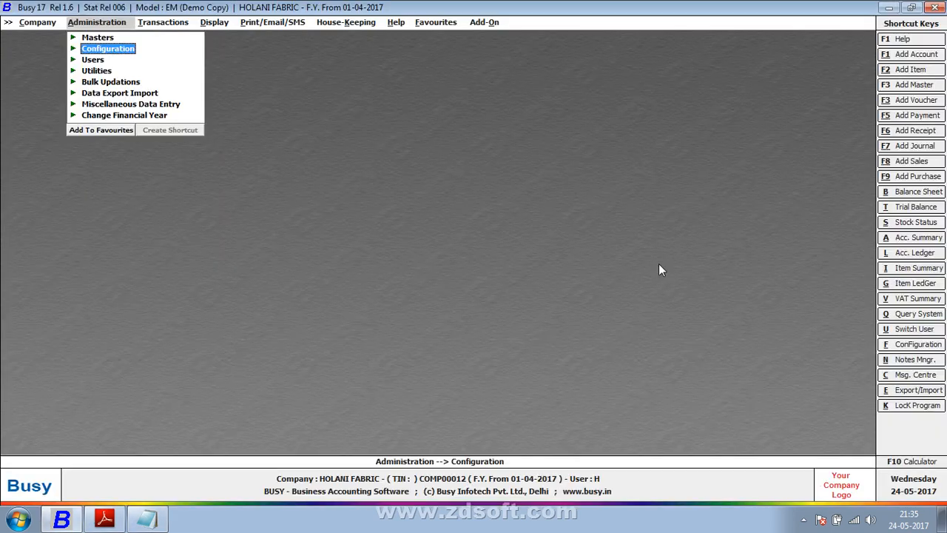
key("Right")
key("Return")
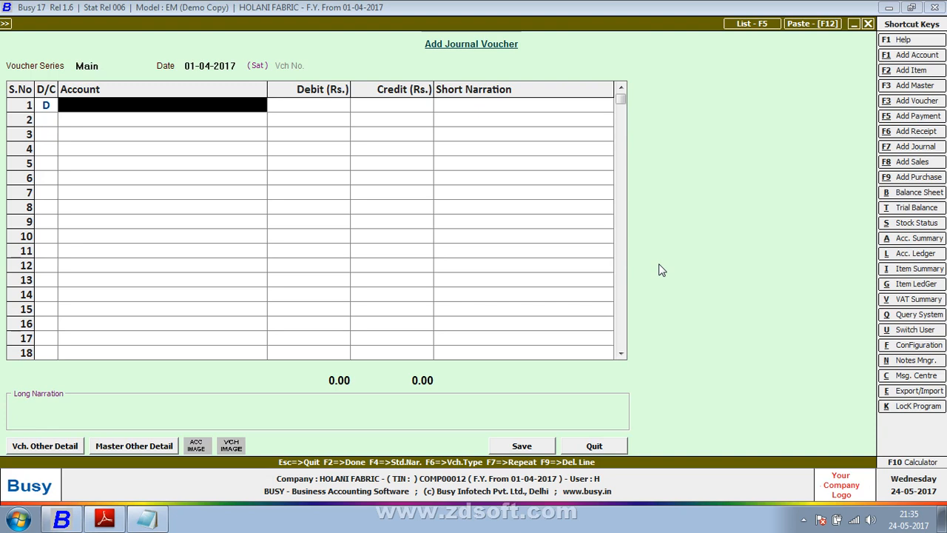
type("jas")
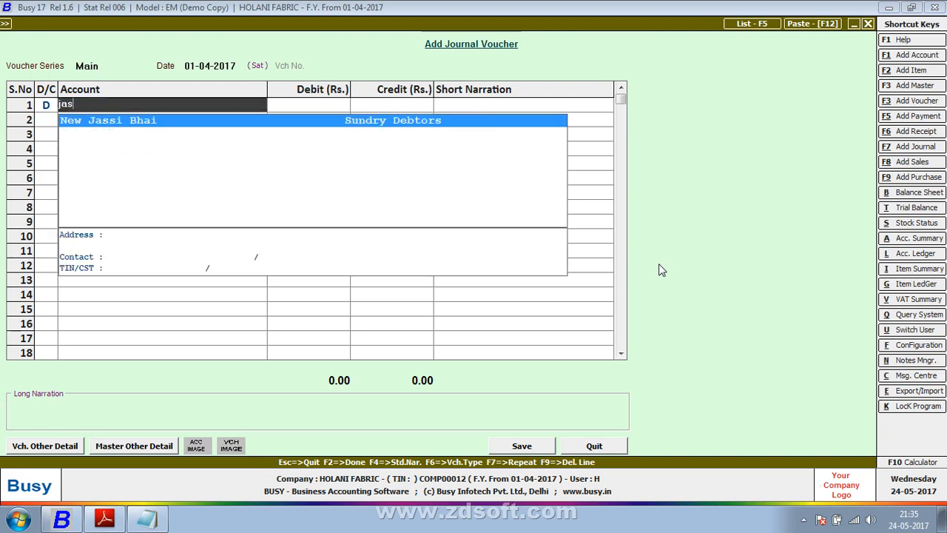
key("Return")
Look up the first sale in the PDF ledger and set the party's debit amount to 1,61,768
key("alt+Tab")
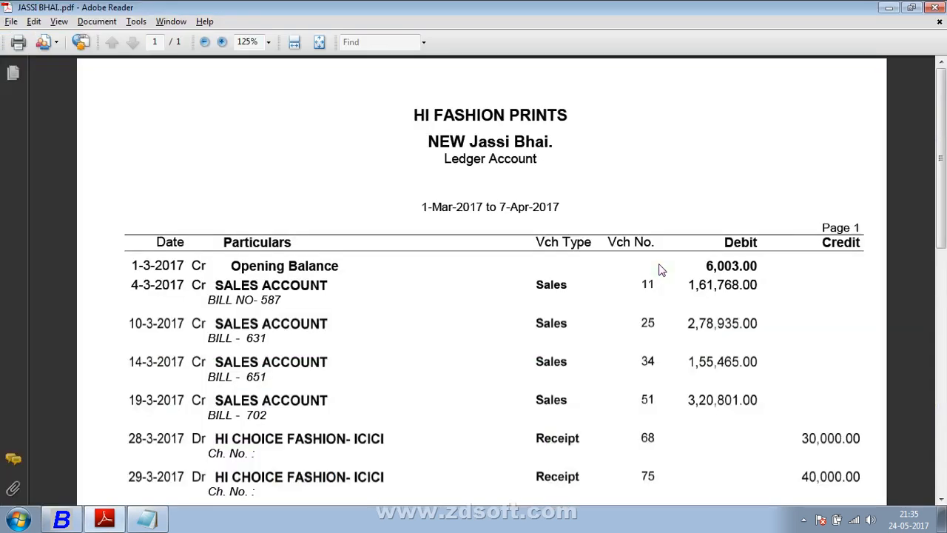
key("alt+Tab")
type("1")
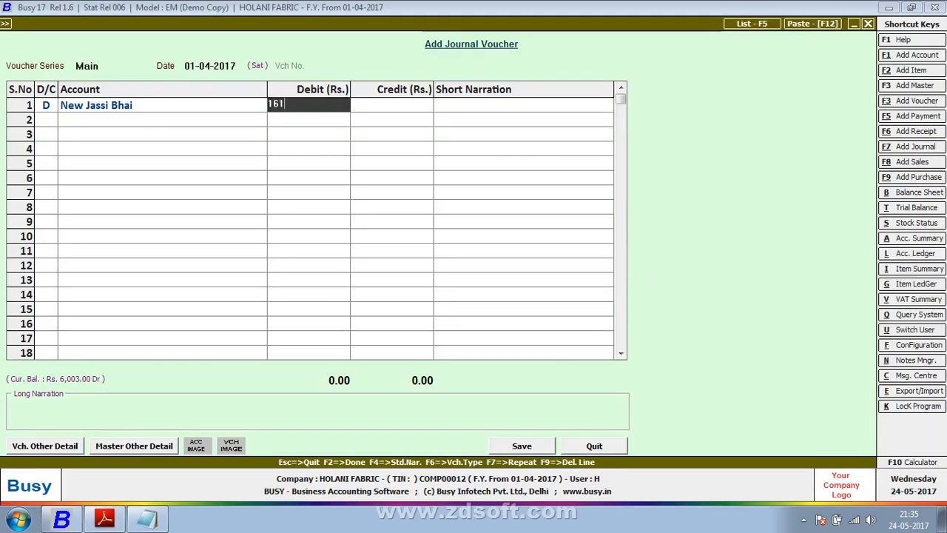
type(",61,768")
key("Return")
Credit the Sales account with 1,61,768 in the voucher's second row
key("Return")
key("Return")
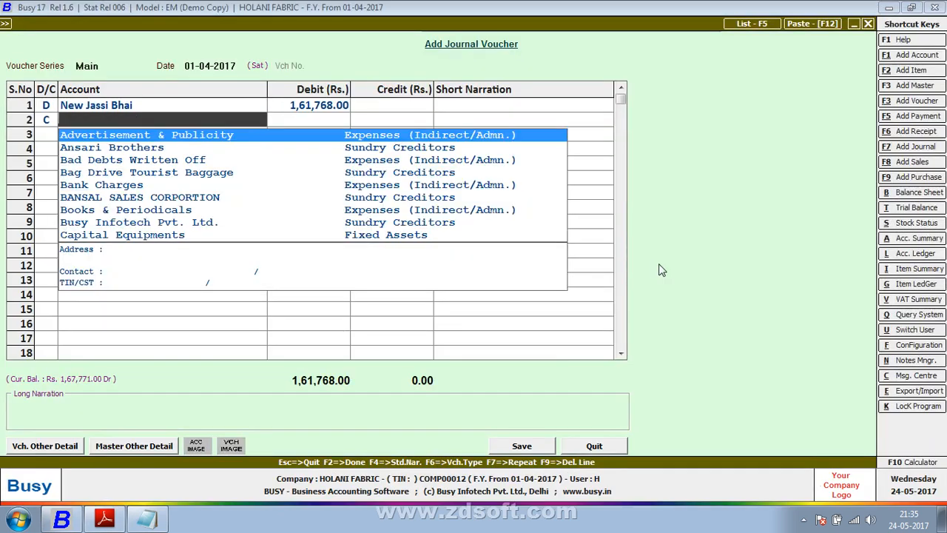
type("sa")
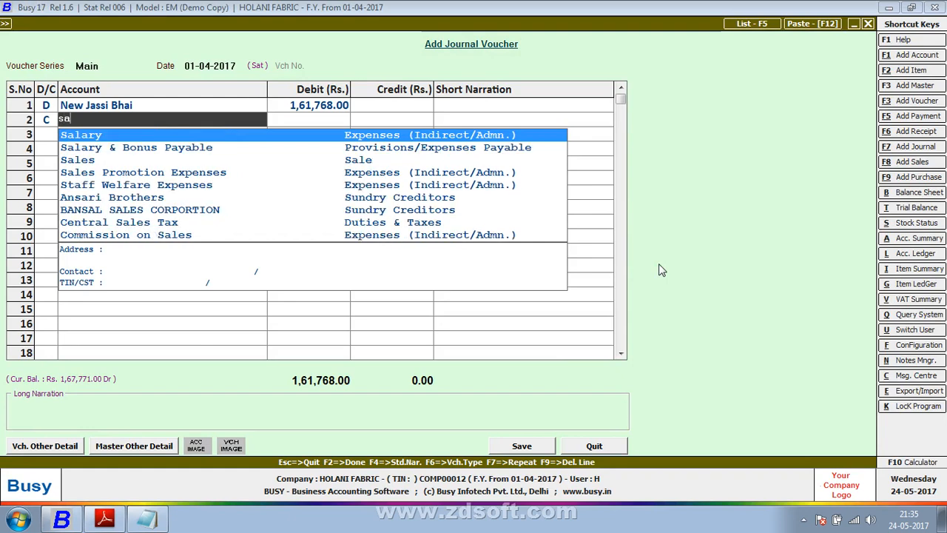
type("le")
key("Return")
key("Return")
Enter the short narration "Bill no-587" on the Sales line, using the PDF ledger's bill number, and save the voucher
type("bill")
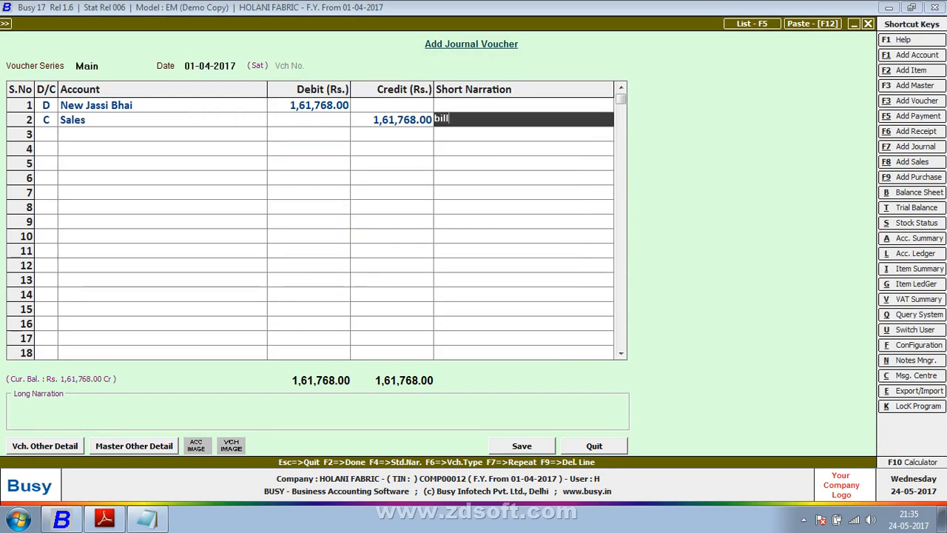
type(" no")
key("alt+Tab")
key("alt+Tab")
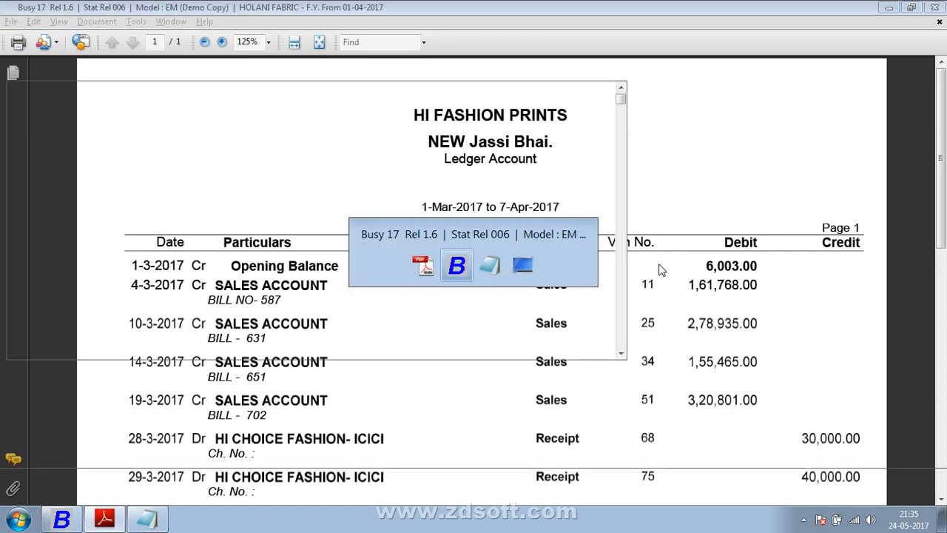
type("587")
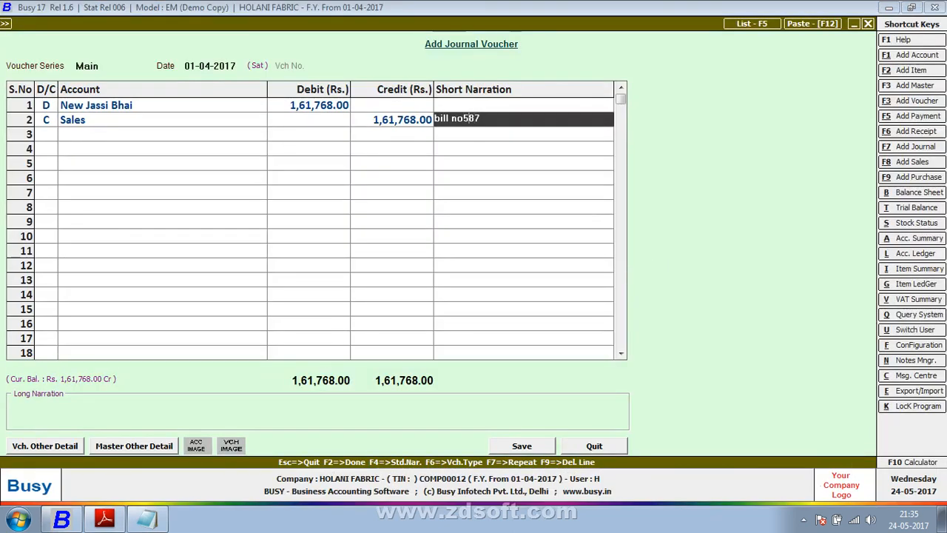
key("Left")
key("Left")
type("-")
key("Return")
key("Return")
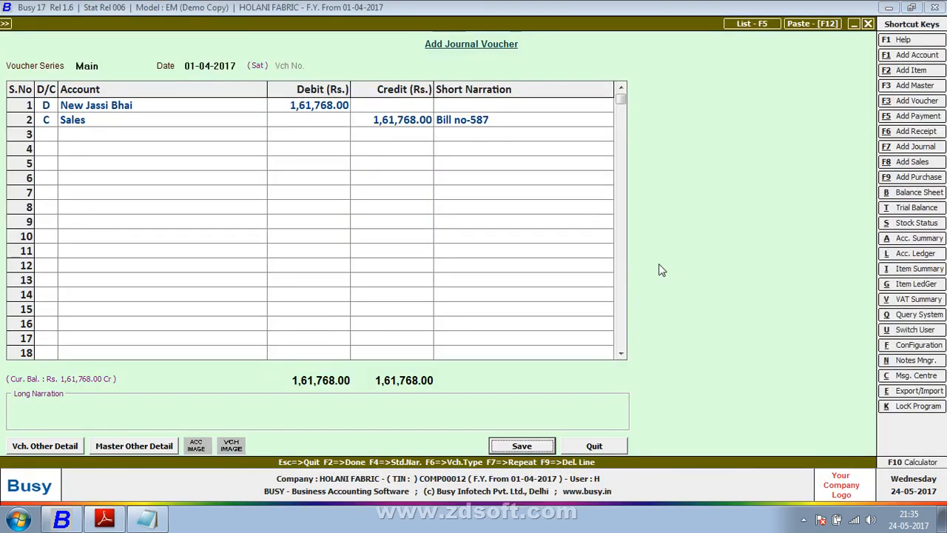
key("Return")
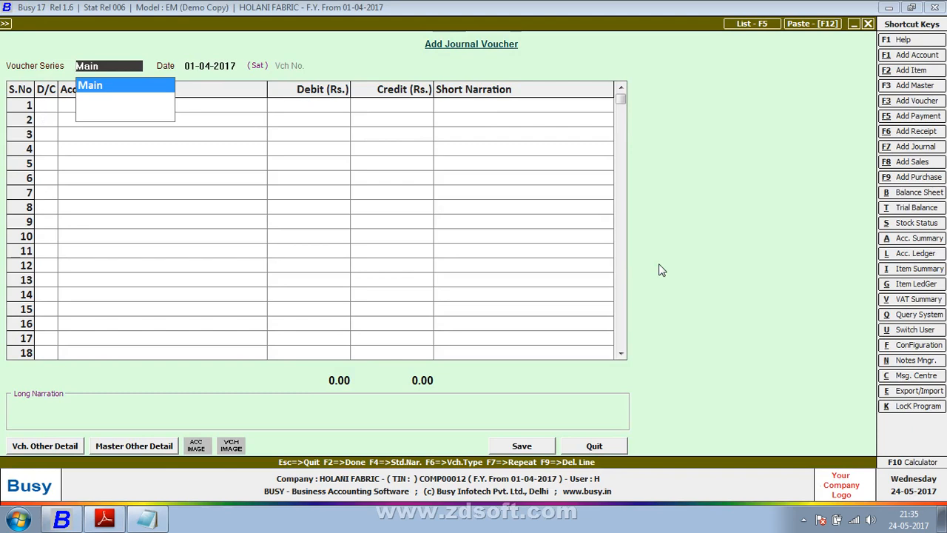
Display the party's account ledger and compare its sales entry with the ledger in Adobe Reader
type("new")
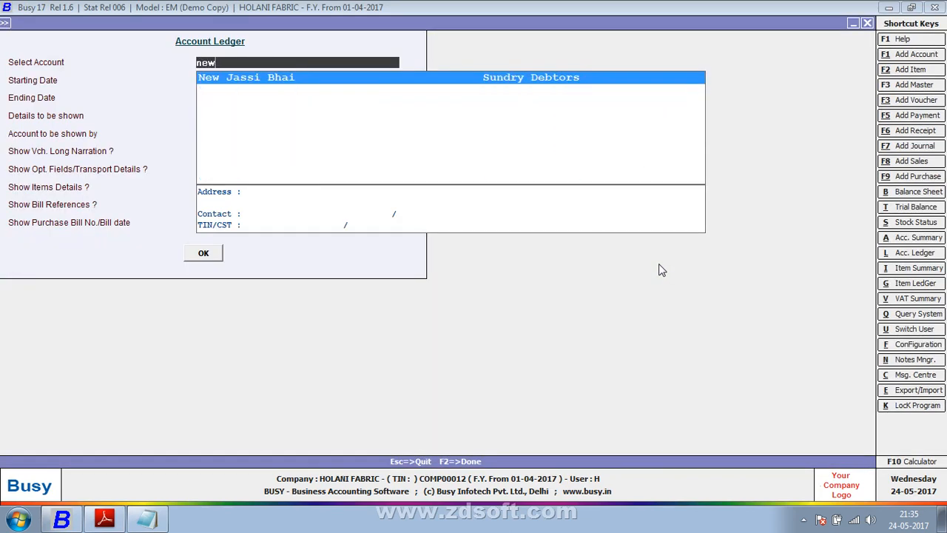
key("Return")
key("F2")
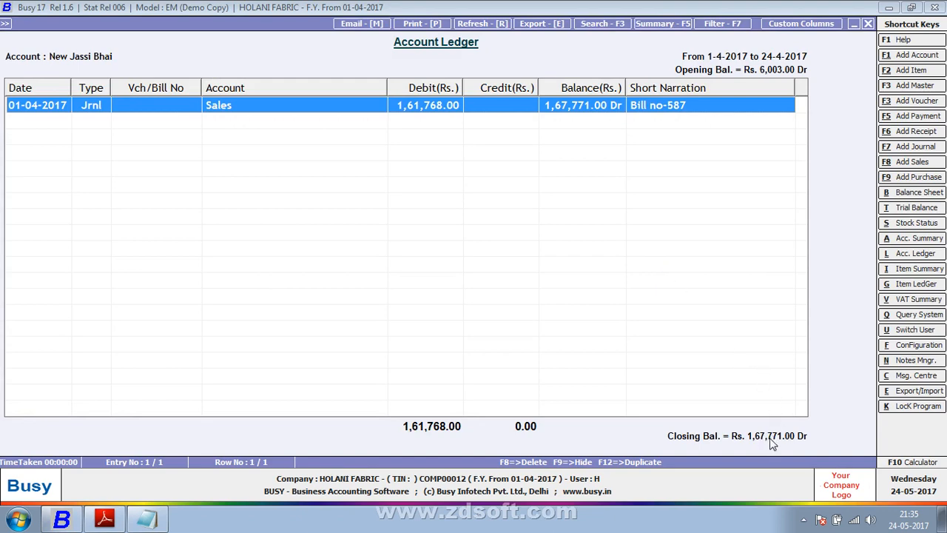
key("alt+Tab")
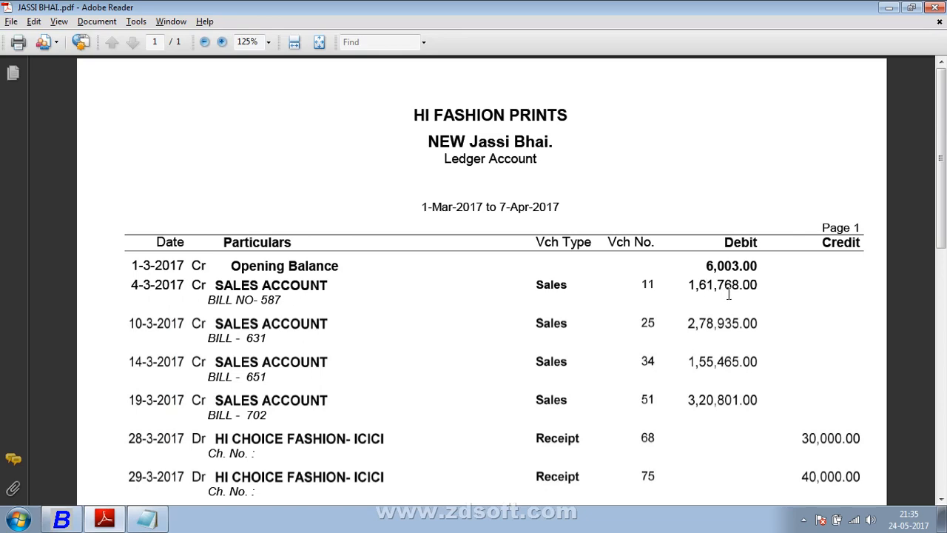
key("alt+Tab")
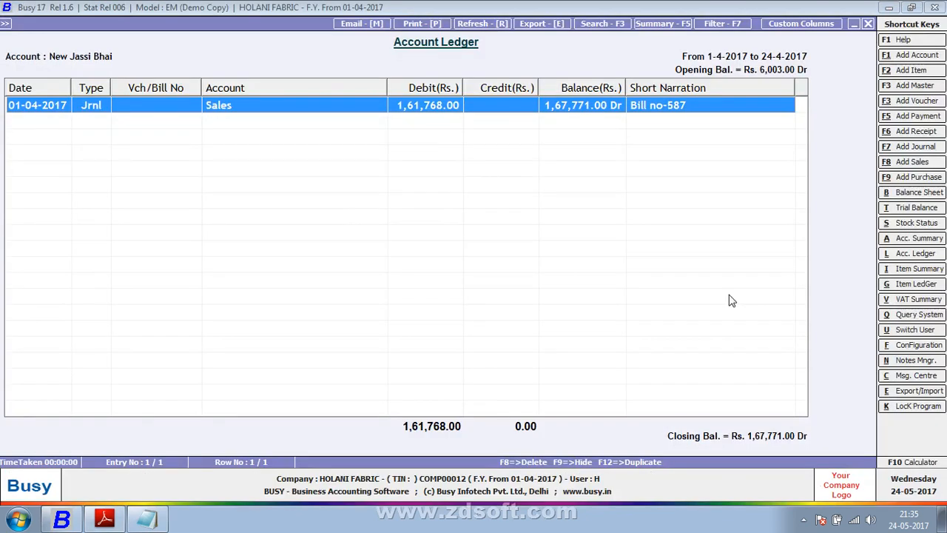
key("alt+Tab")
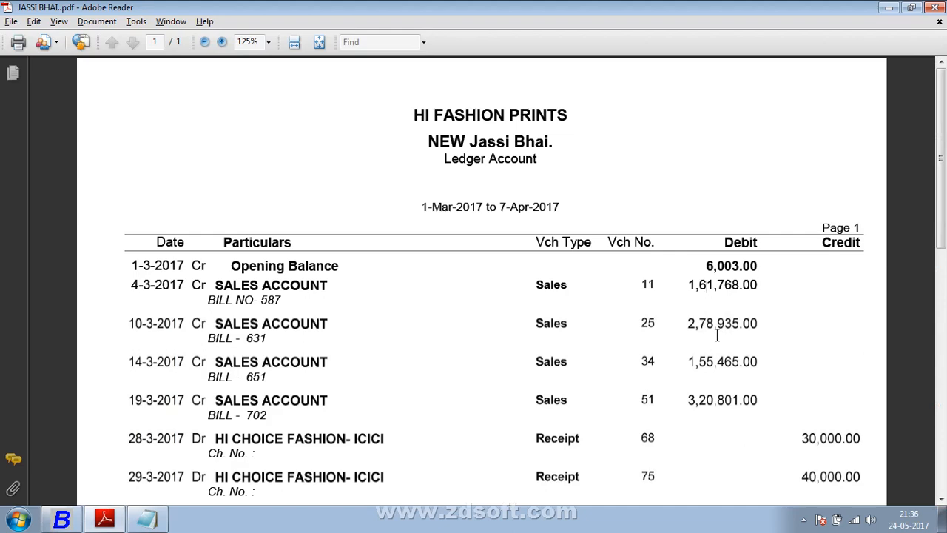
Return to Busy and start a new journal voucher in the Main series dated 10-04-2017
key("alt+Tab")
key("F7")
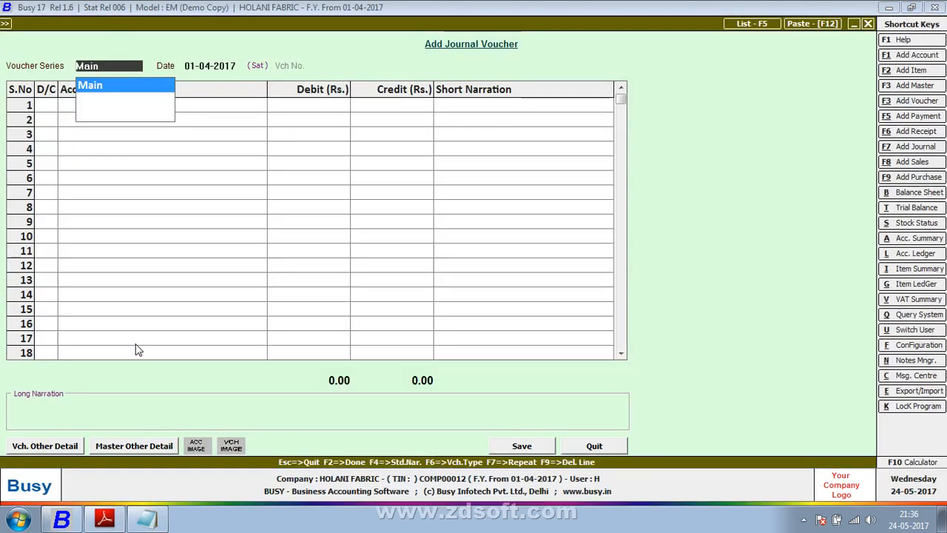
key("Return")
type("10")
key("Return")
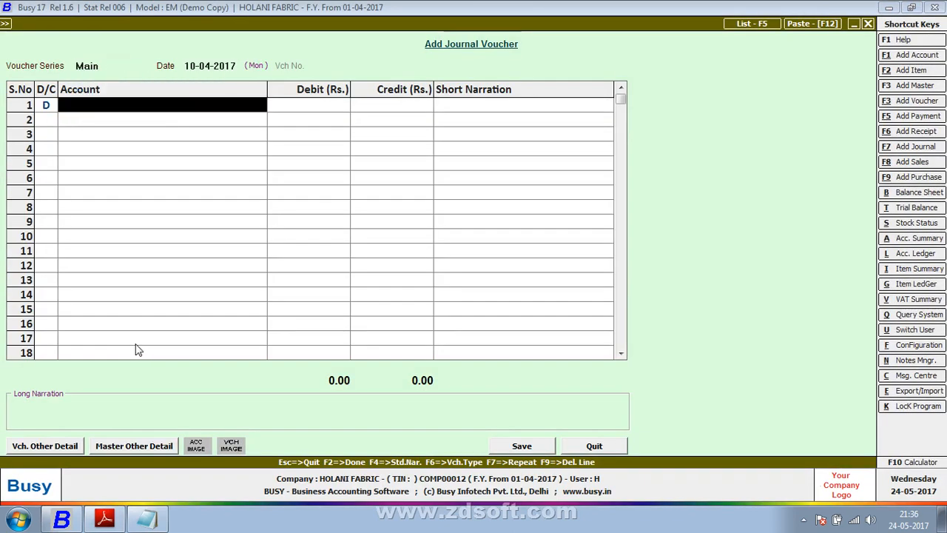
Debit the party's account with 2,78,935 in the first row, reading the amount from the PDF ledger
type("new")
key("Return")
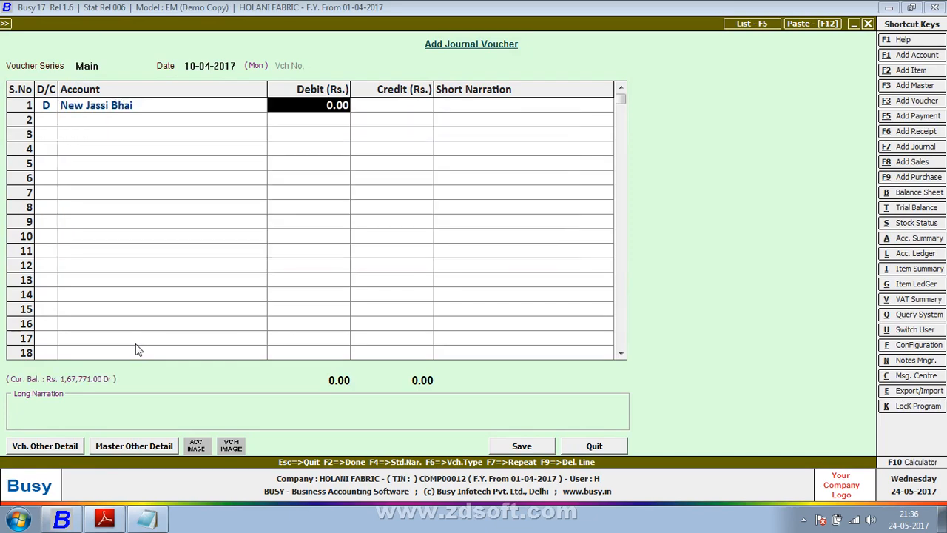
key("alt+Tab")
key("alt+Tab")
type("278")
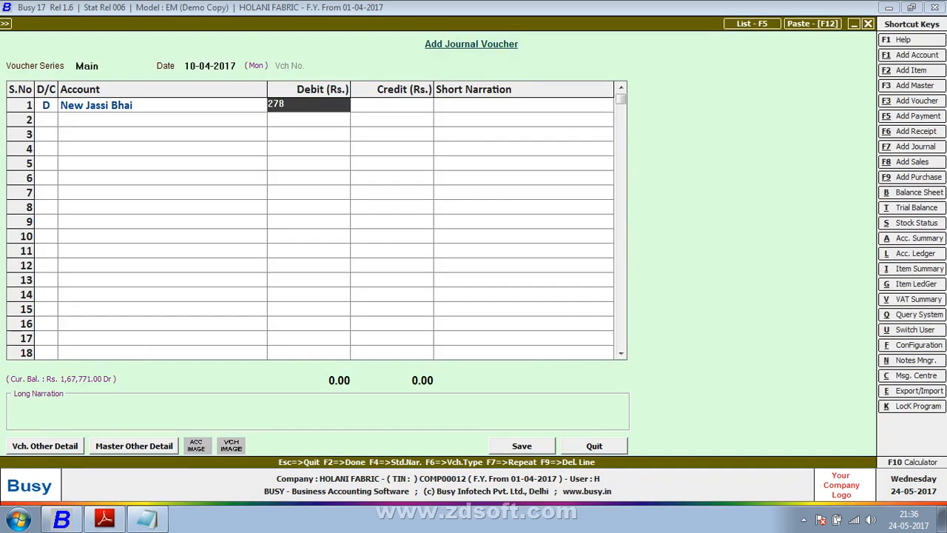
key("alt+Tab")
key("alt+Tab")
type("935")
key("Return")
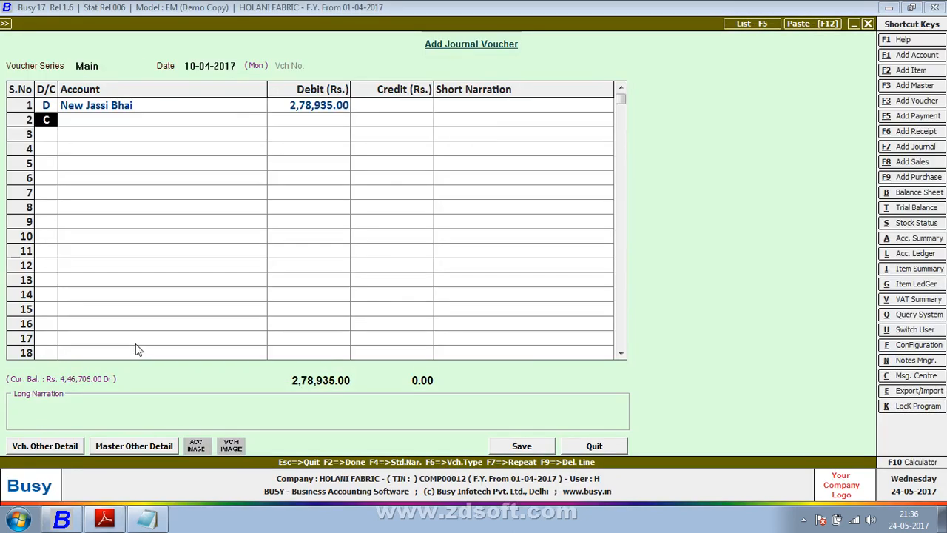
Credit the Sales account with 2,78,935 in the second row of the voucher
key("Return")
type("cas")
key("BackSpace")
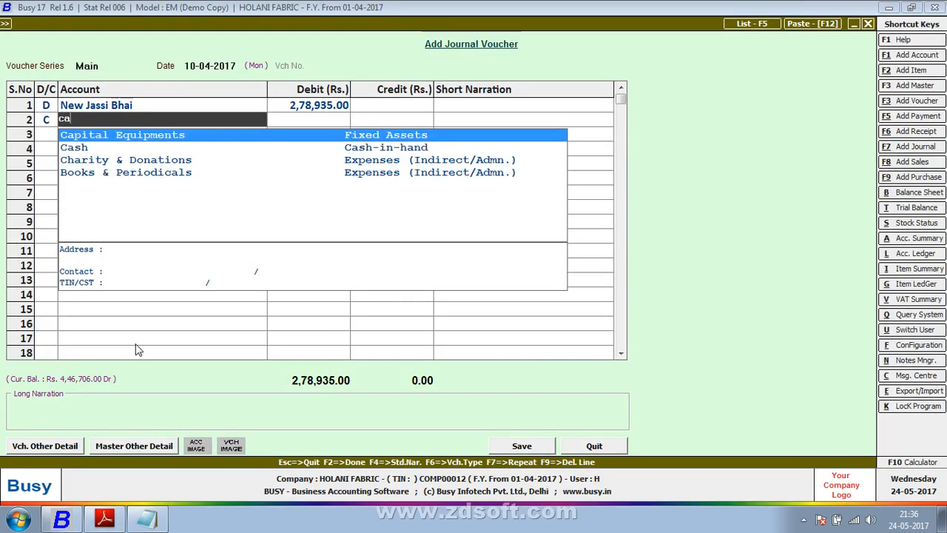
key("BackSpace")
key("BackSpace")
type("sa")
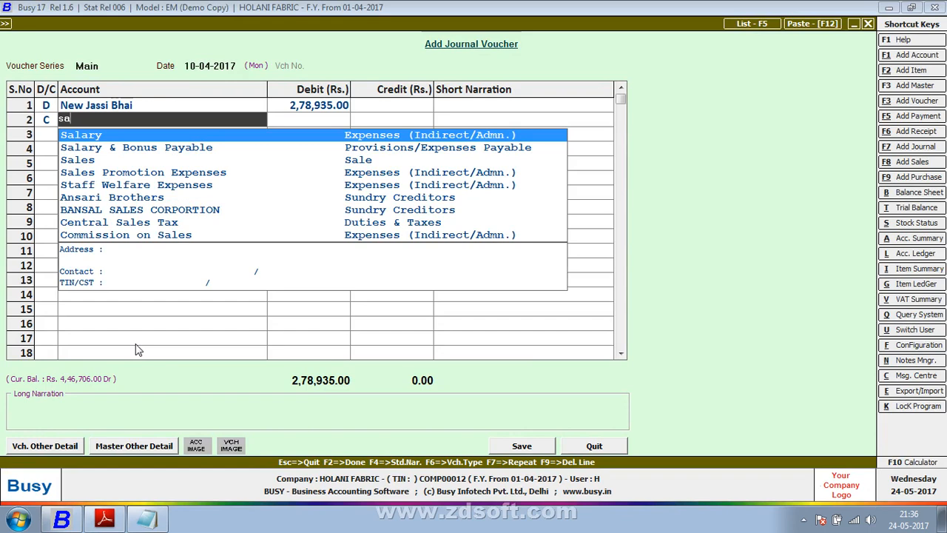
type("le")
key("Return")
key("Return")
Enter the short narration "Bil no-631" on the Sales line and save the voucher, choosing to continue without the party's PAN
type("n")
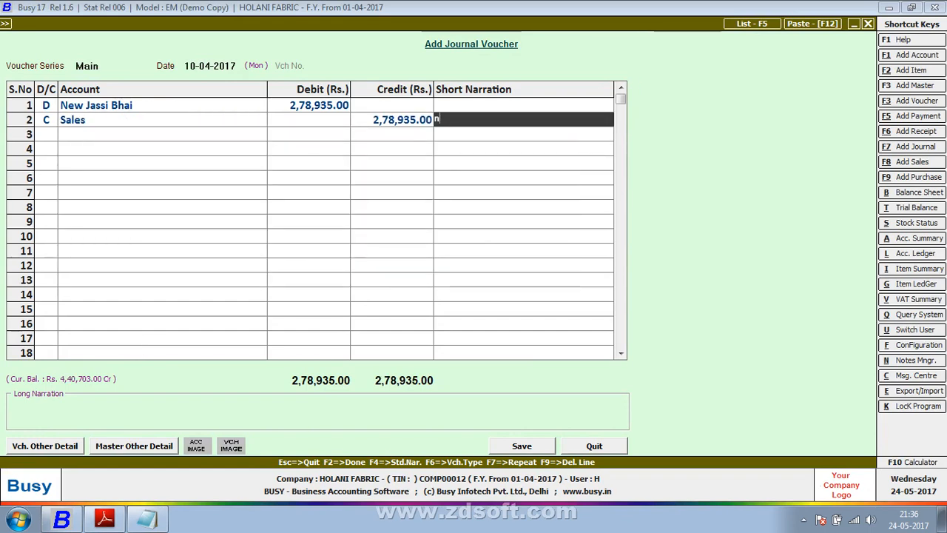
type("i")
type("bill,")
type("o")
key("alt+Tab")
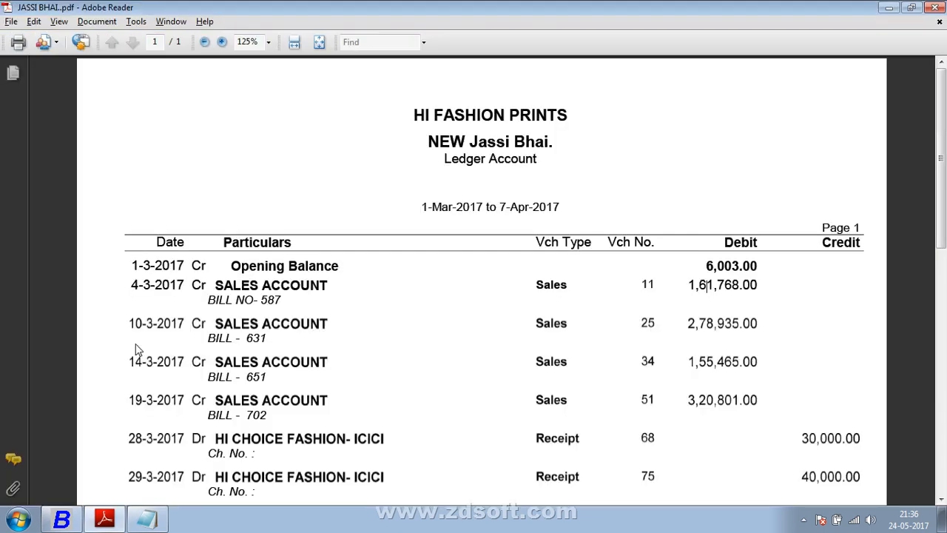
key("alt+Tab")
type("631")
key("Return")
key("Return")
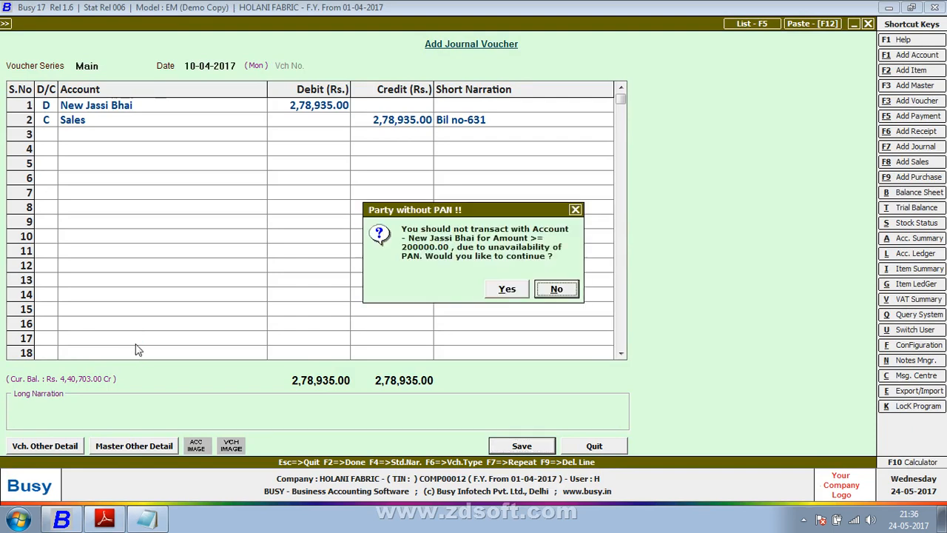
key("Left")
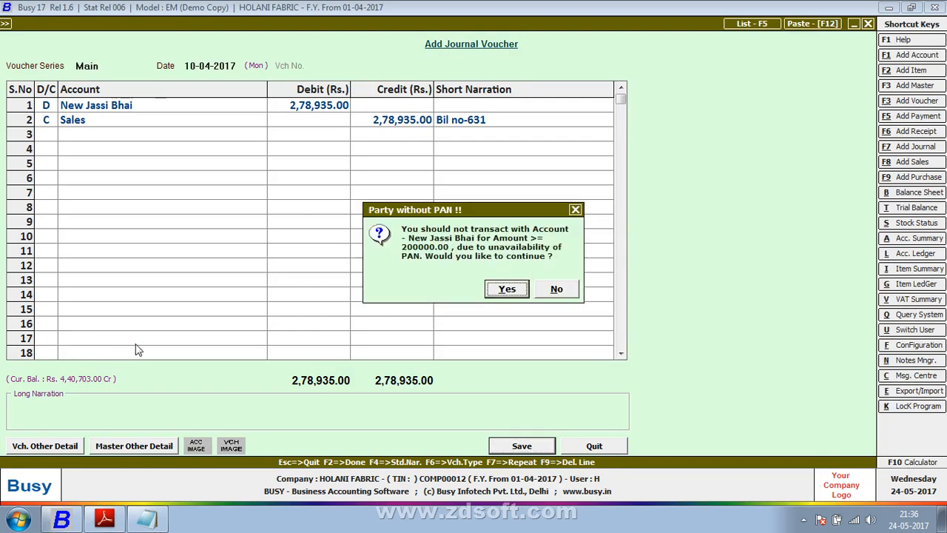
key("Return")
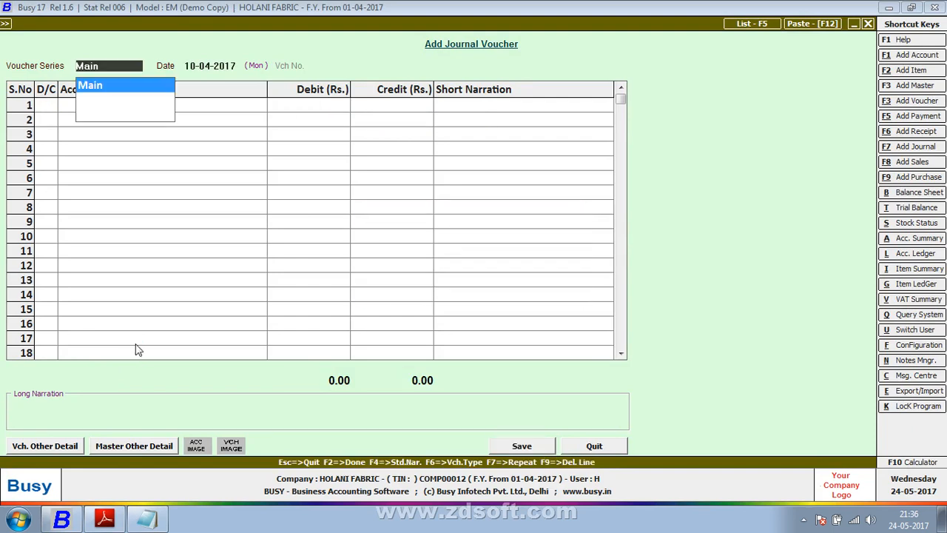
Check the next sale in the PDF ledger and date the new journal voucher 14-04-2017
key("alt+Tab")
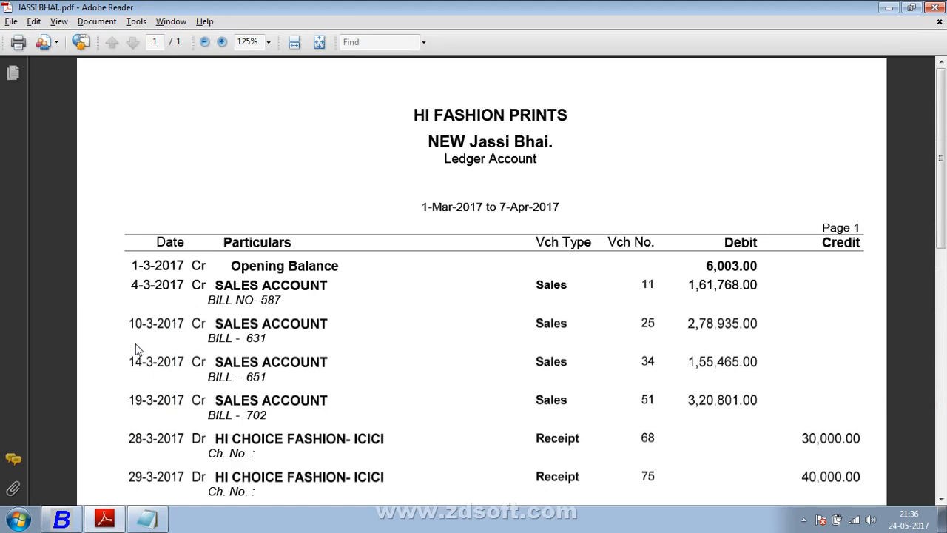
key("alt+Tab")
key("Return")
key("Return")
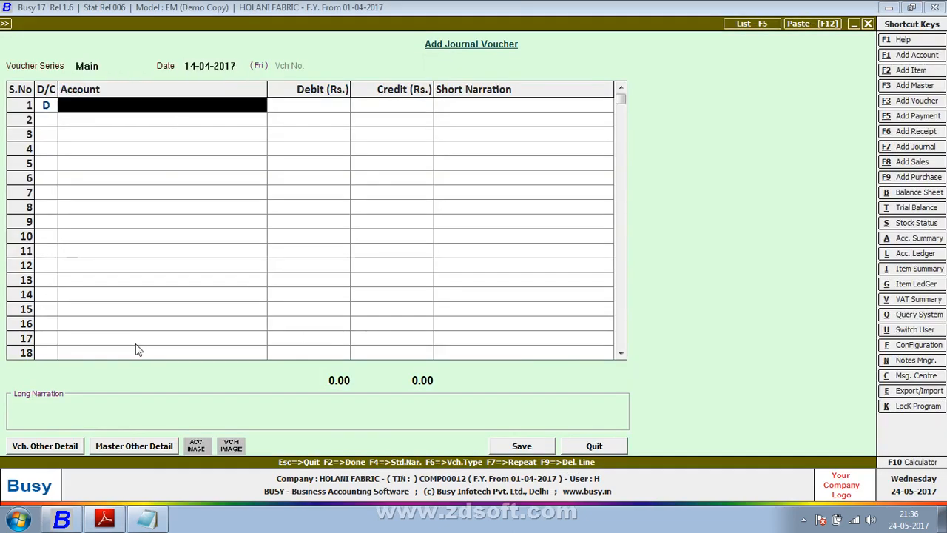
Debit the party's account with 1,55,465 in the first row, taking the amount from the PDF ledger
type("new ja")
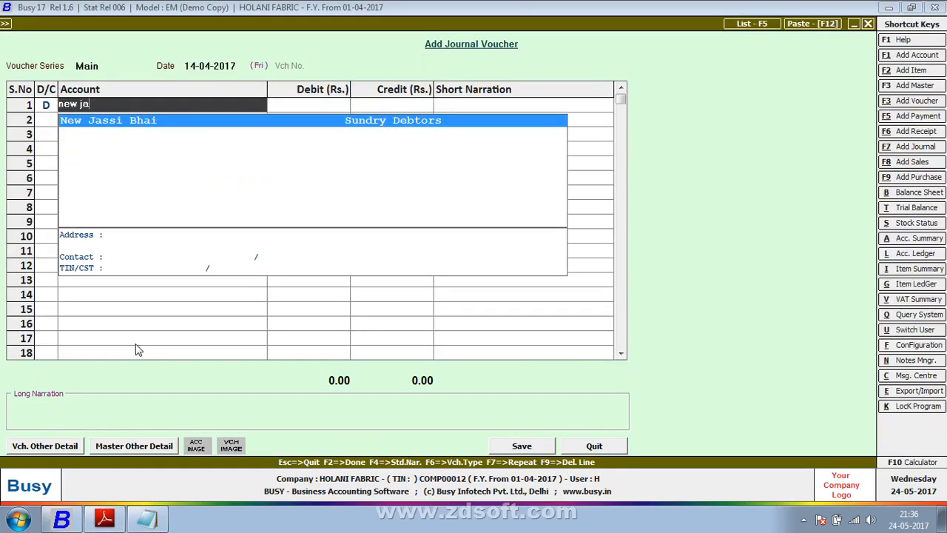
key("Return")
key("alt+Tab")
key("alt+Tab")
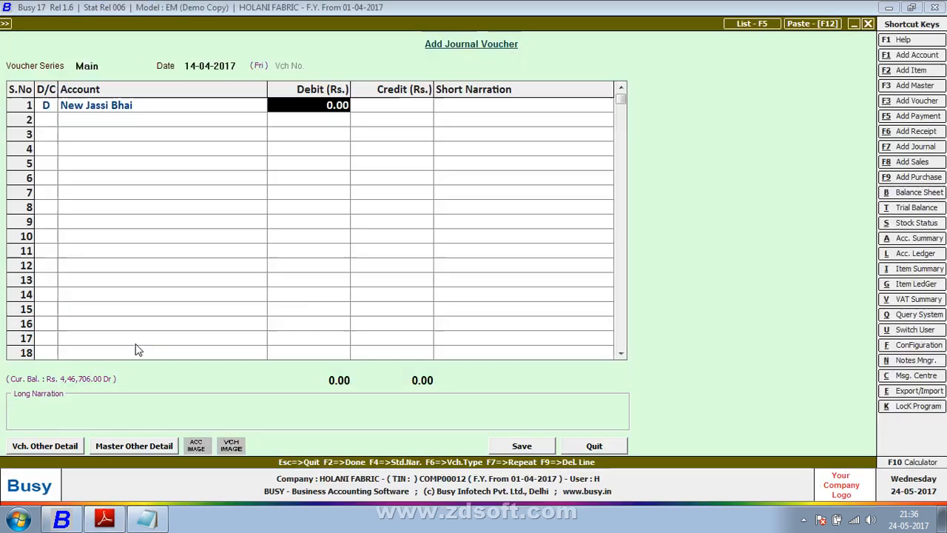
type("1,55,465")
key("Return")
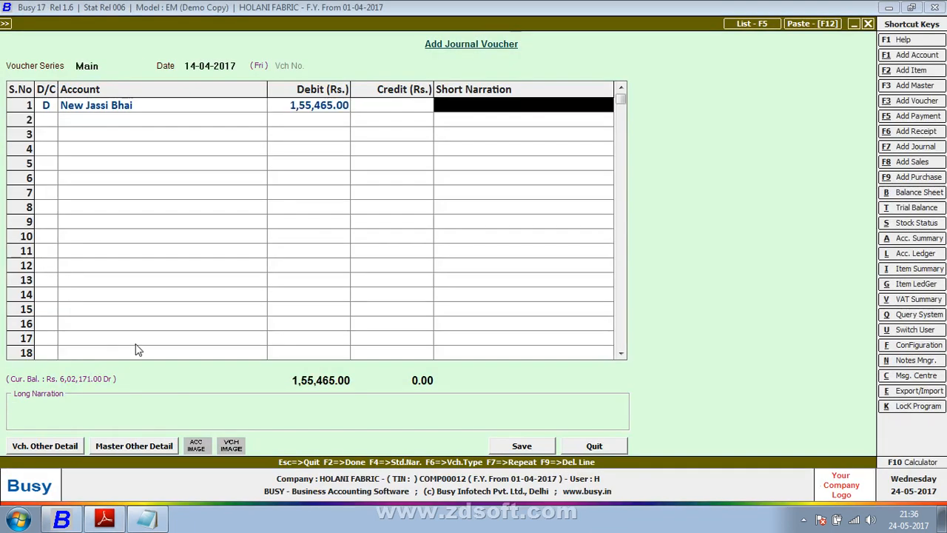
Credit the Sales account with 1,55,465 in the second row of the journal voucher dated 14-04-2017
key("Return")
key("Return")
key("alt+Tab")
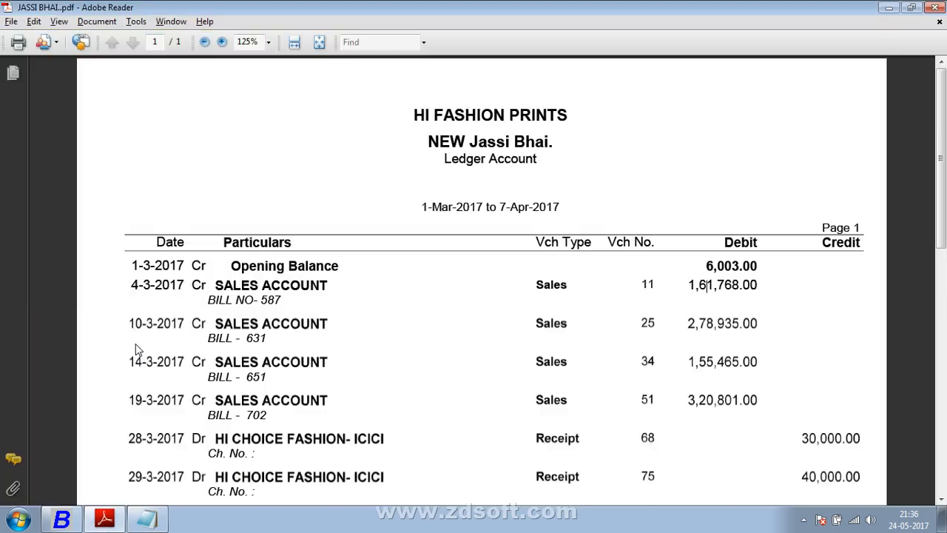
key("alt+Tab")
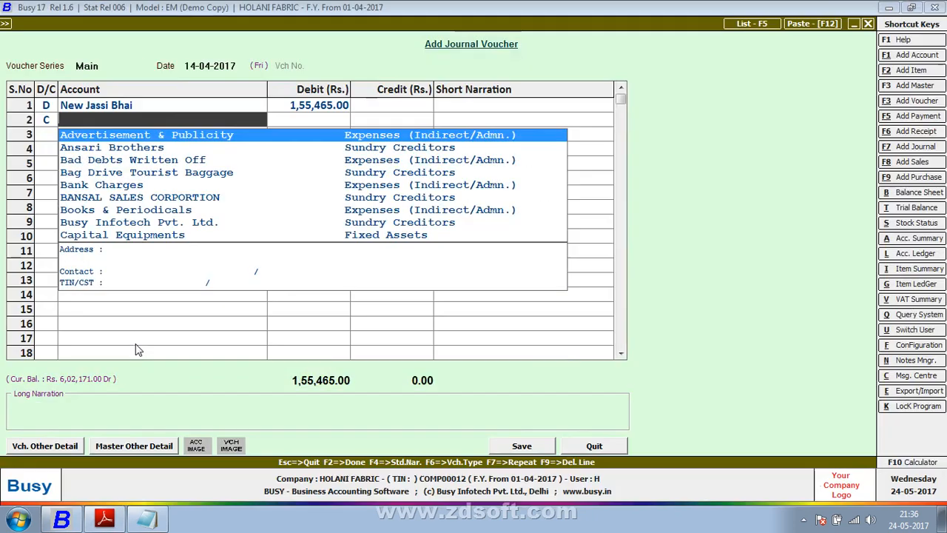
type("sales")
key("Return")
key("Return")
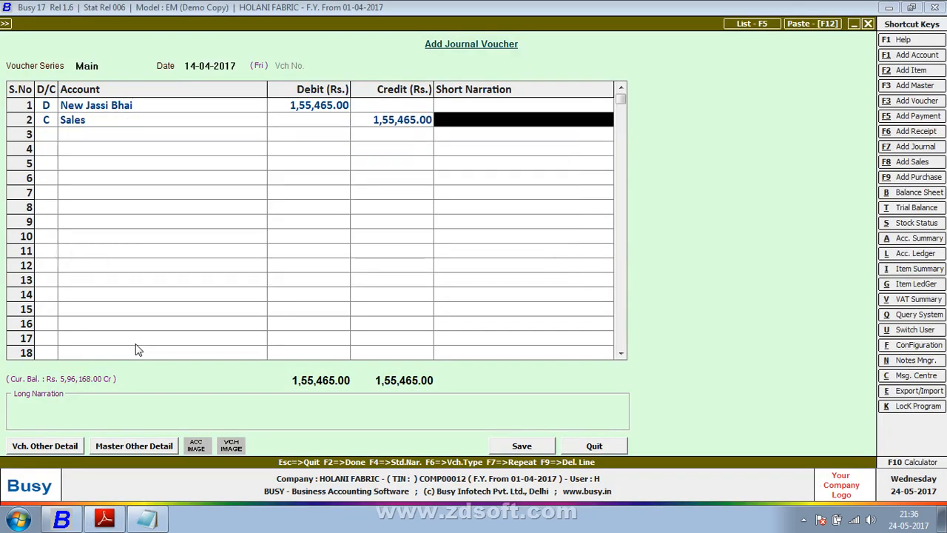
Enter the short narration "bill no-155465" on the Sales line, consulting the PDF ledger for the sale's details
type("n")
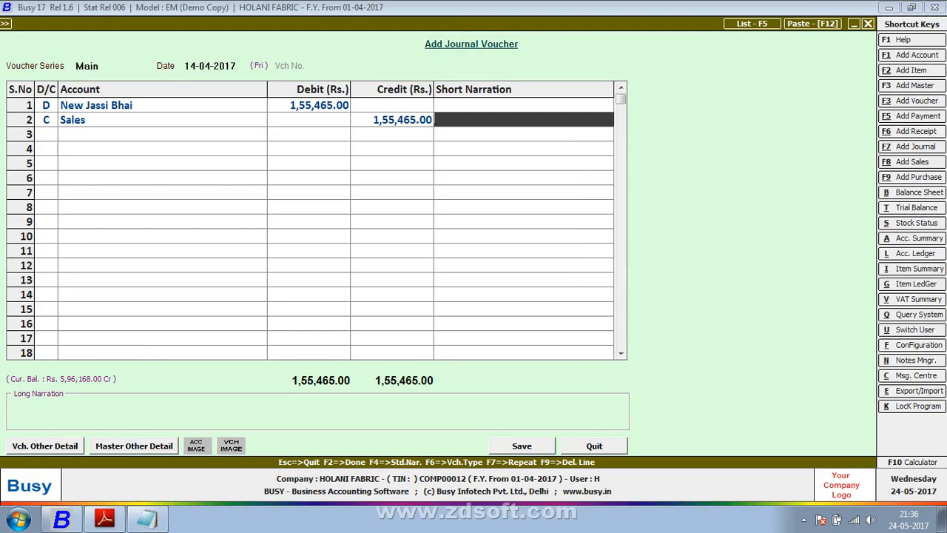
type("bill mp")
key("BackSpace")
key("BackSpace")
type("no")
key("alt+Tab")
key("alt+Tab")
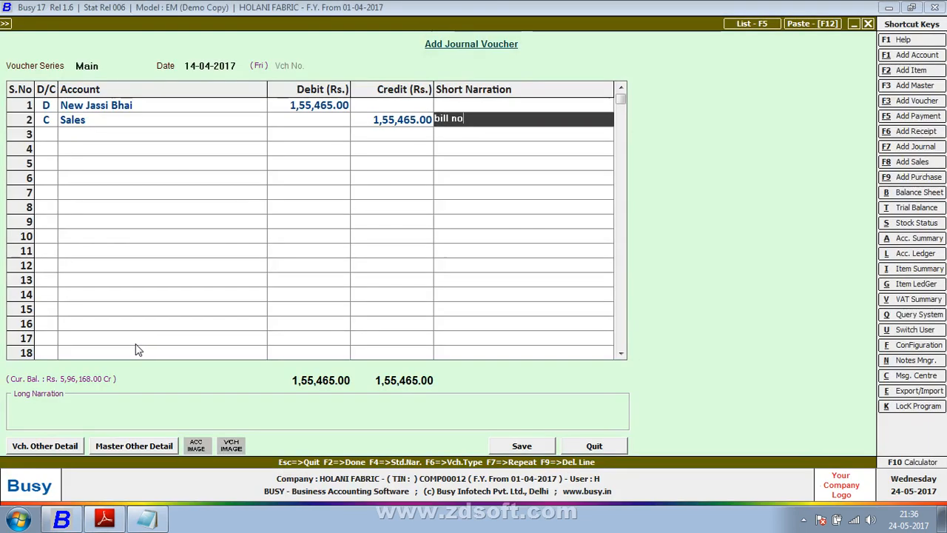
key("alt+Tab")
key("alt+Tab")
type("-155")
key("alt+Tab")
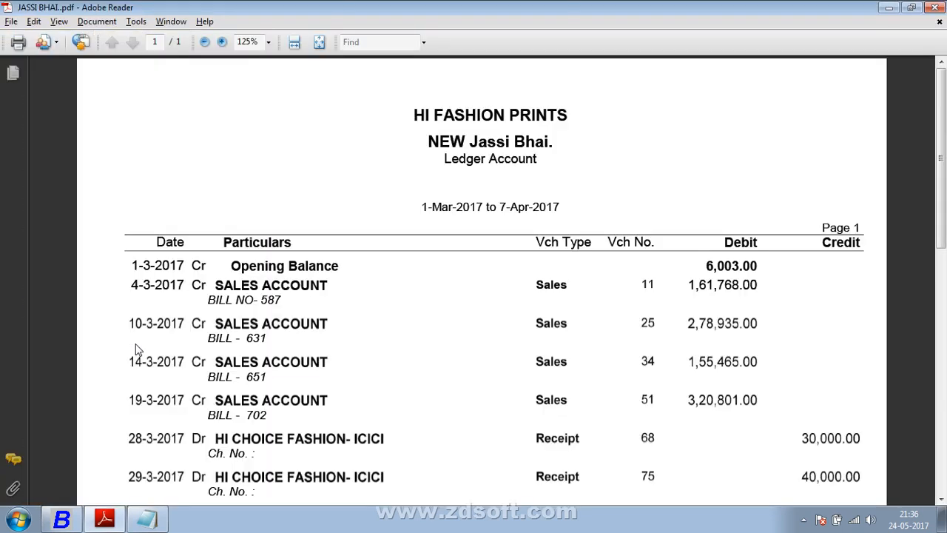
key("alt+Tab")
type("465")
Finish the 1,55,465 sales entry without a long narration and save the journal voucher
key("F2")
key("Return")
key("Return")
key("Return")
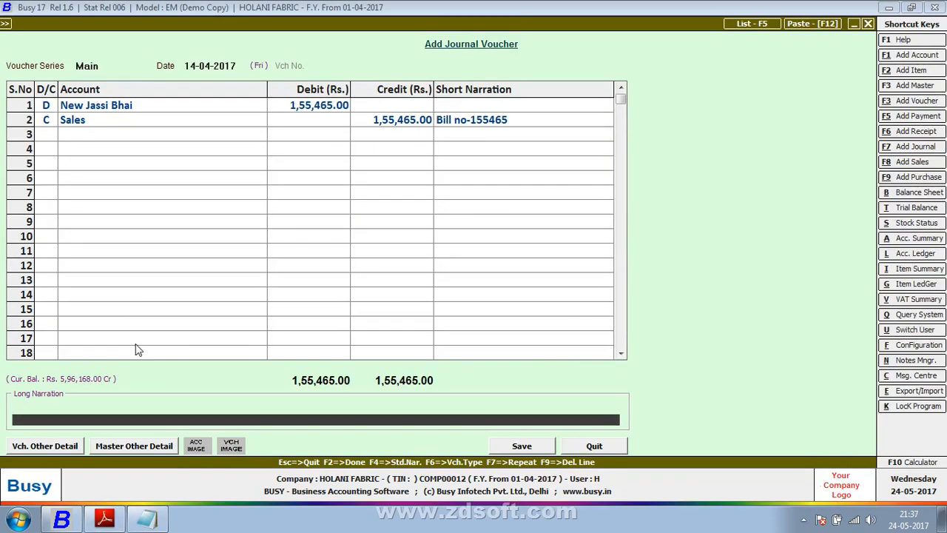
Check the next sale's date in the PDF ledger and date the new journal voucher 19-04-2017
key("alt+Tab")
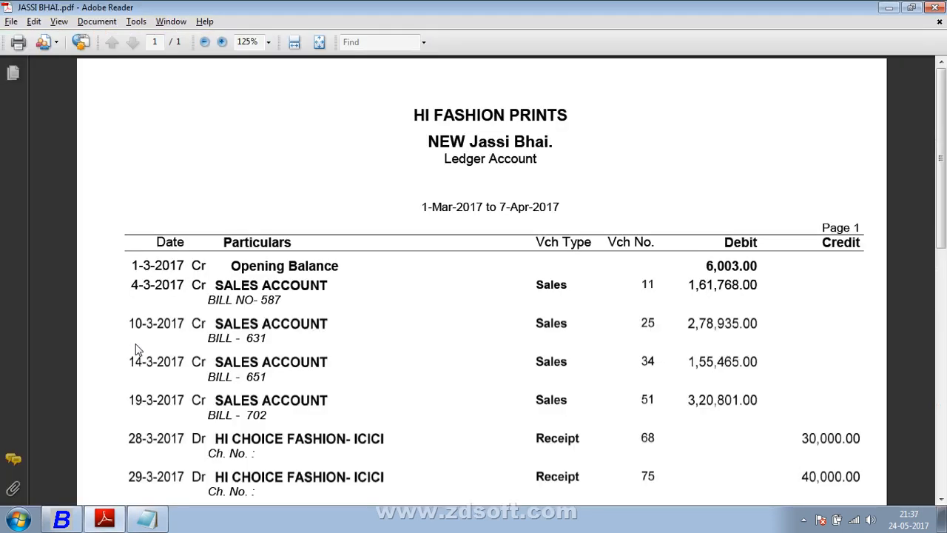
key("alt+Tab")
key("Return")
type("19")
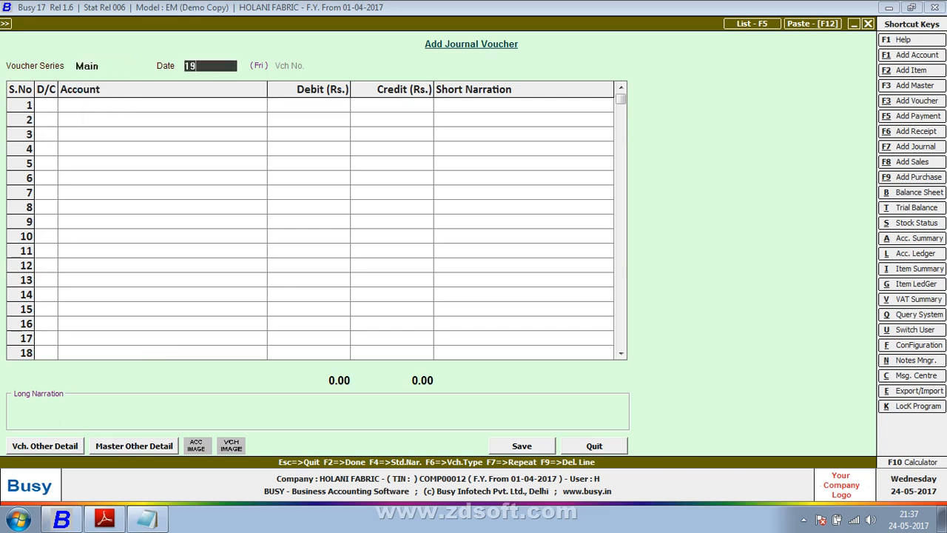
key("Return")
Debit the party's account with 3,20,801 in the first row, taking the amount from the PDF ledger
key("Return")
type("new")
key("Return")
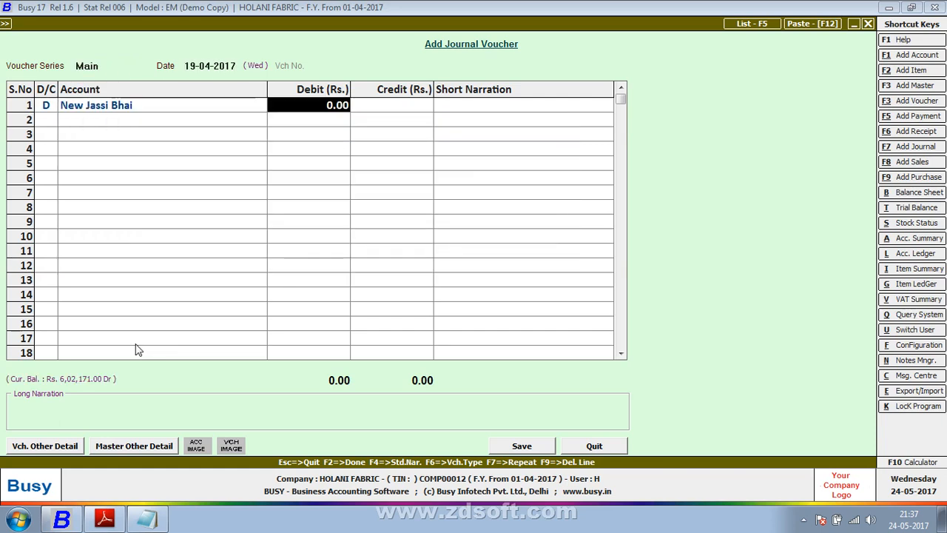
key("alt+Tab")
key("alt+Tab")
type("3,20,")
type("801")
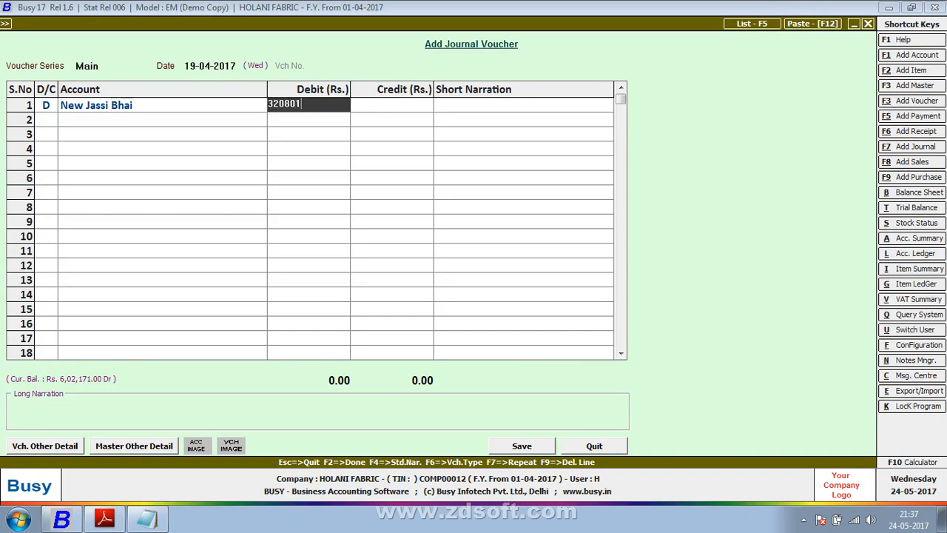
Credit the Sales account with 3,20,801 in the second row of the voucher
key("Return")
key("Return")
type("sale")
key("Return")
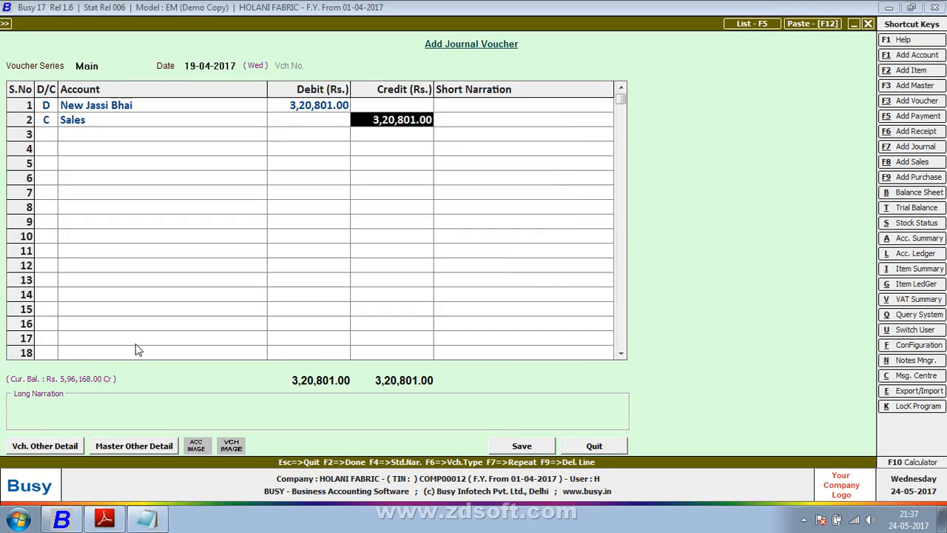
Enter the short narration "bill no-702" from the PDF ledger on the Sales line and save the voucher
key("Return")
type("bill no")
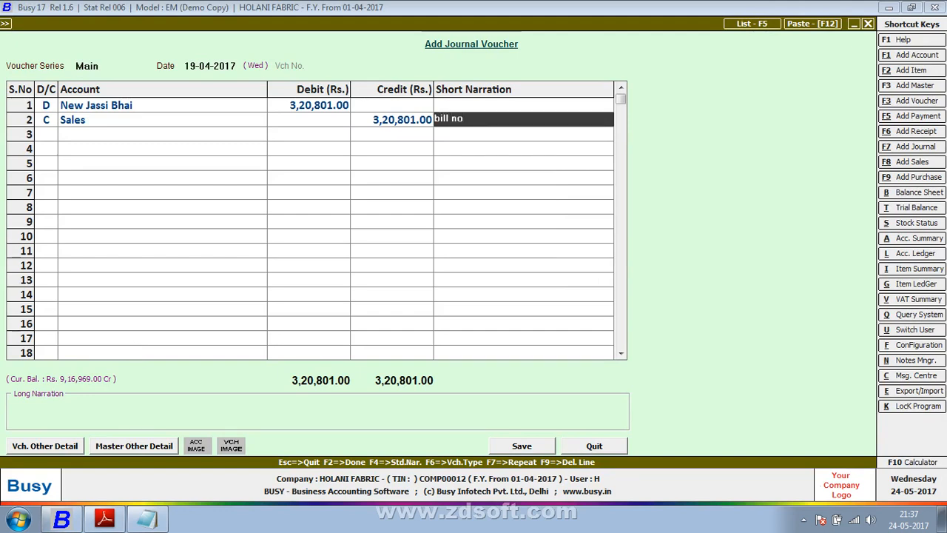
key("alt+Tab")
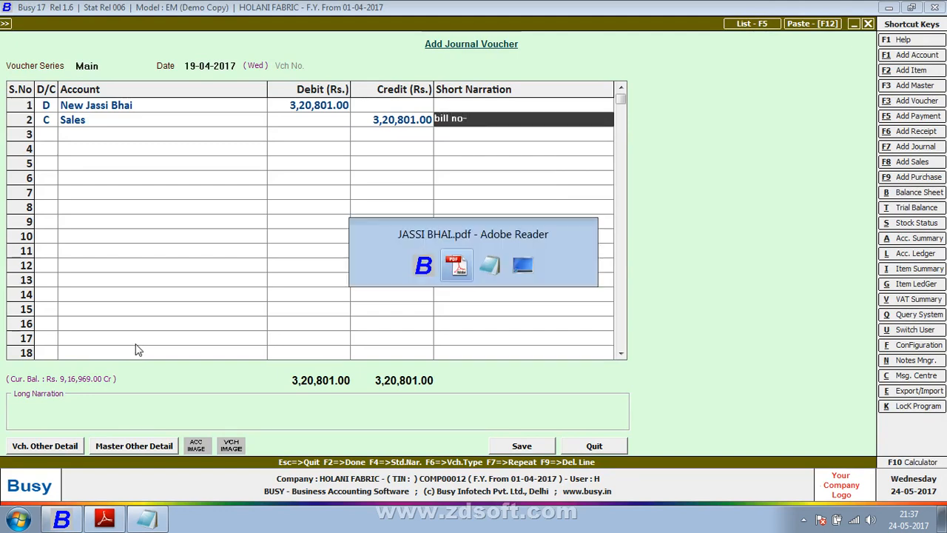
key("alt+Tab")
type("-702")
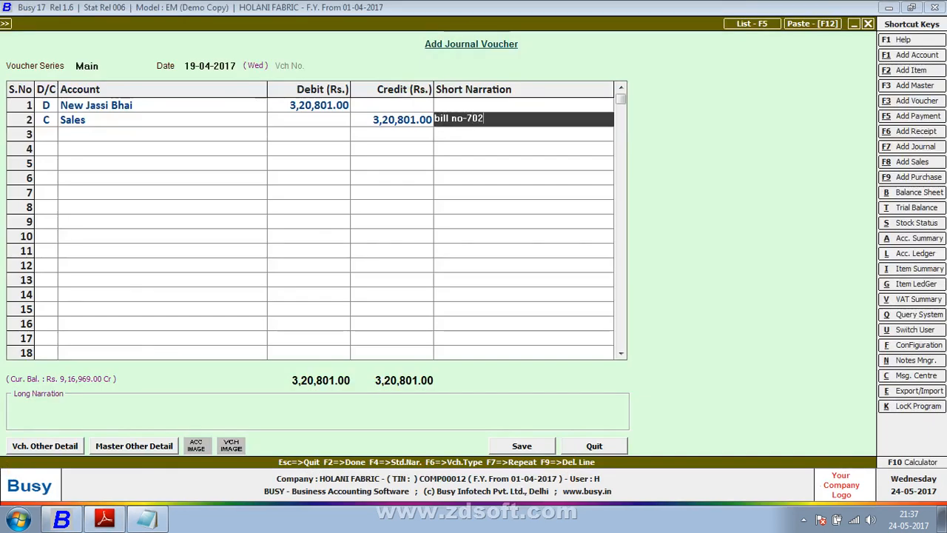
key("Return")
key("Return")
key("Return")
key("Return")
key("Left")
key("Return")
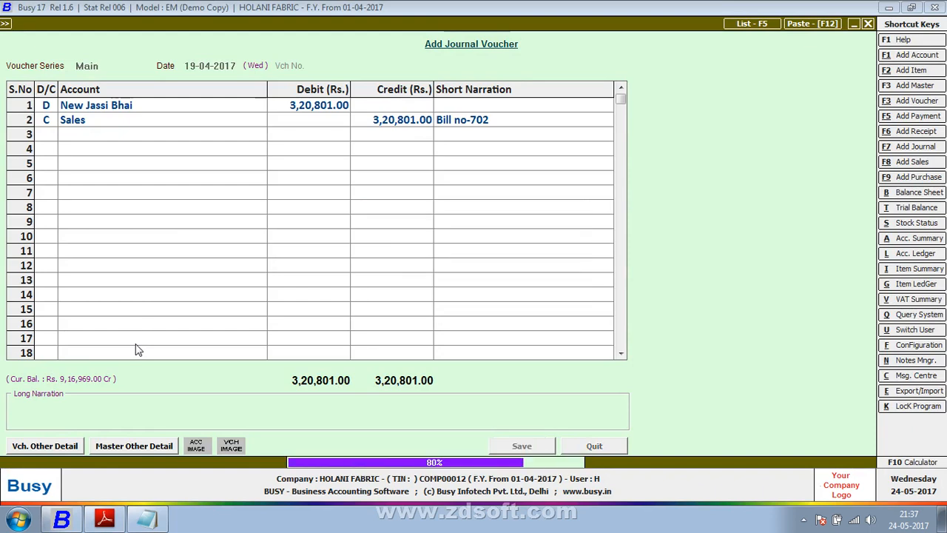
Check the receipt entries in the PDF ledger, leave journal entry and open a new receipt voucher in Busy
key("alt+Tab")
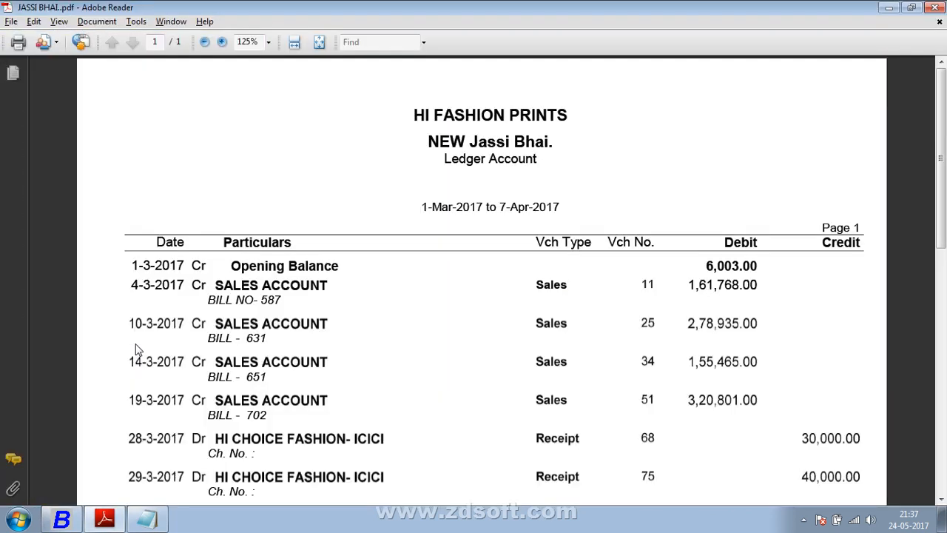
scroll(382, 266, "down", 1)
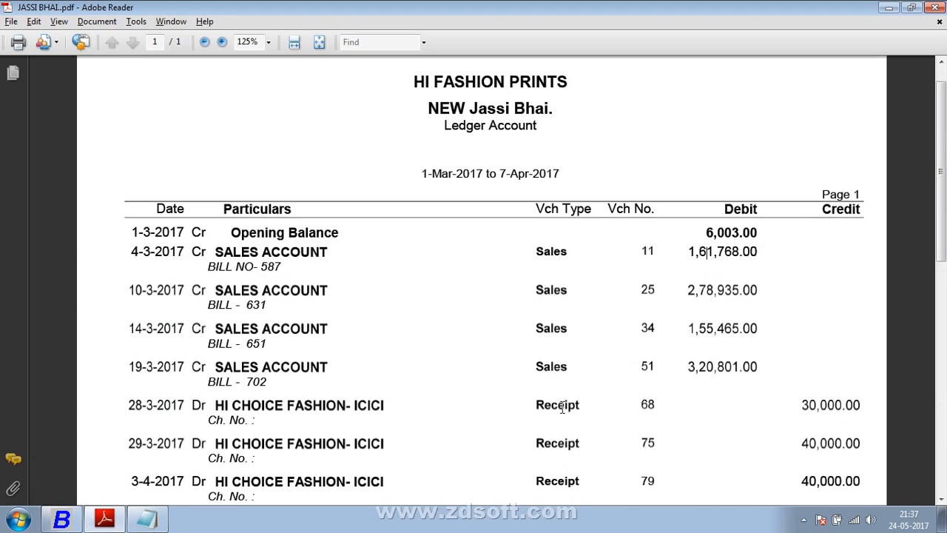
scroll(562, 407, "down", 1)
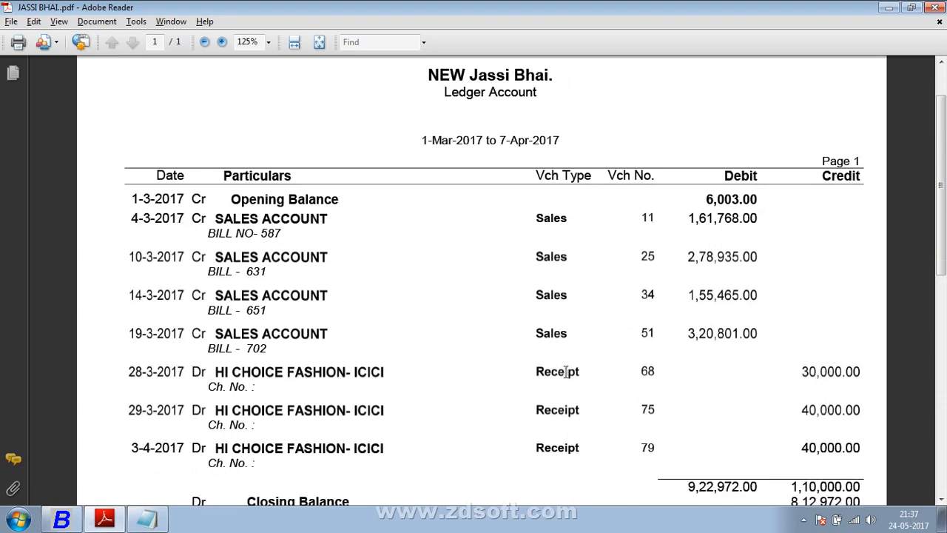
key("alt+Tab")
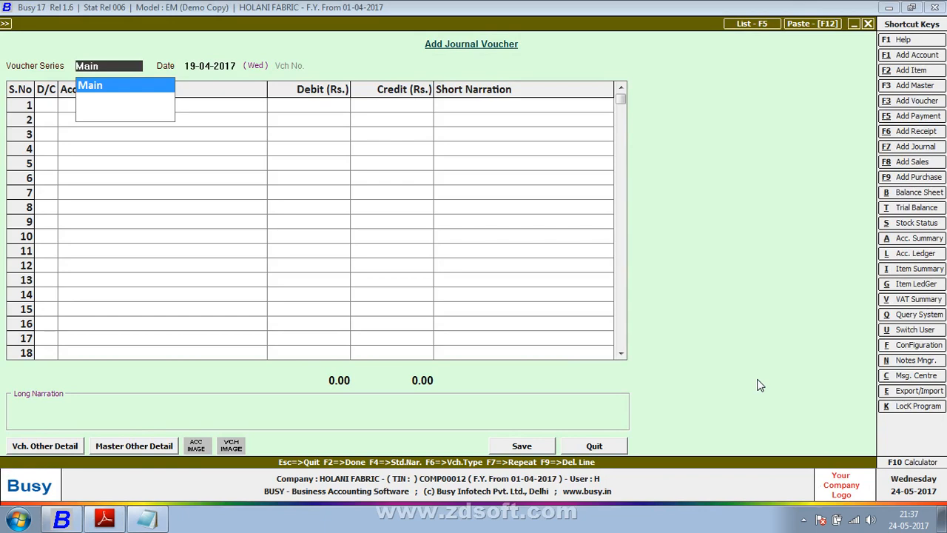
key("Return")
key("Escape")
key("Return")
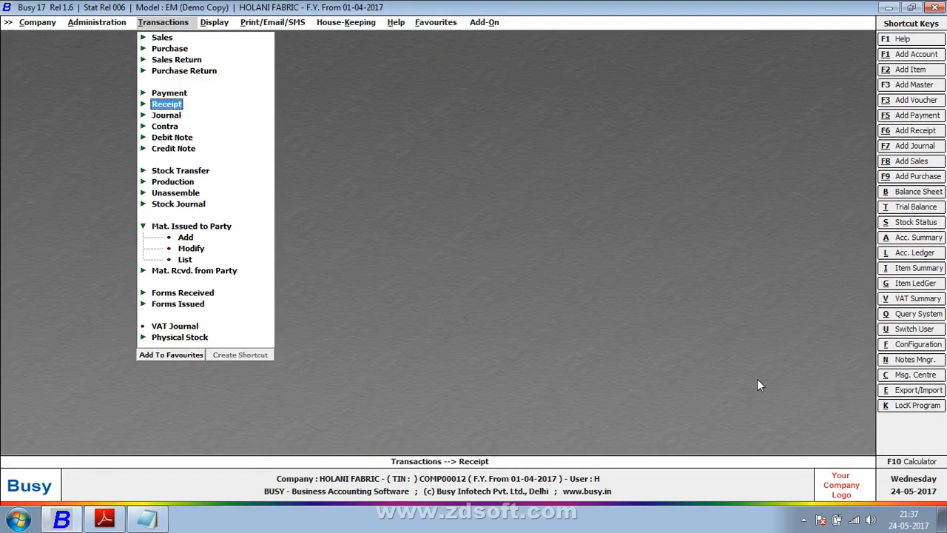
key("Return")
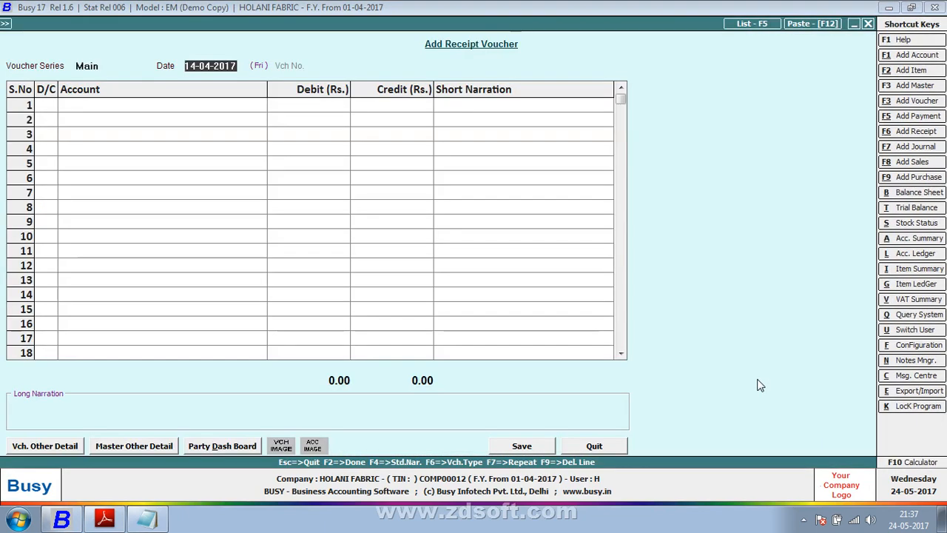
Credit the party's account with 30,000 in the first row of the receipt voucher
type("jass")
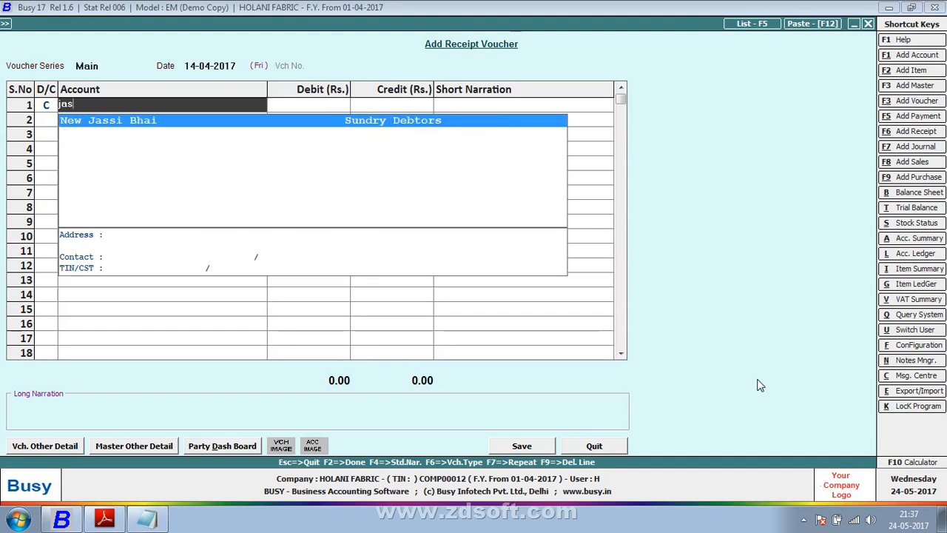
key("Return")
type("30,000")
key("Return")
key("Return")
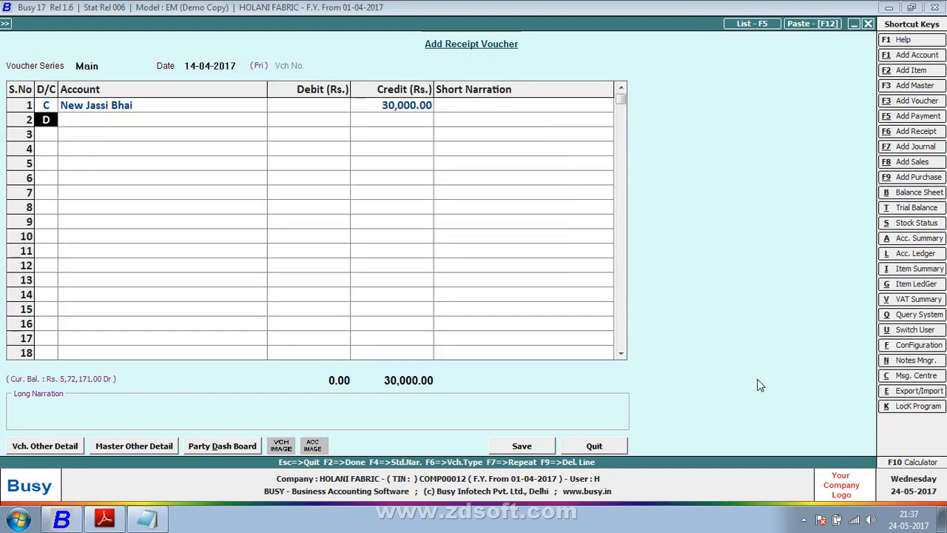
Debit the Cash account with 30,000 in the second row and return to its account cell
key("Return")
type("cas")
key("Return")
key("Return")
key("Return")
key("Return")
key("Return")
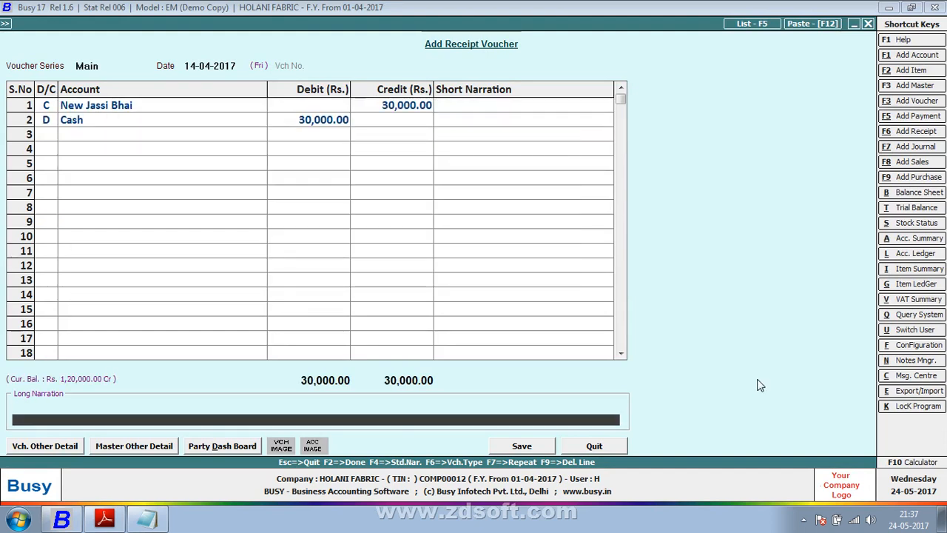
key("Up")
key("Up")
key("Up")
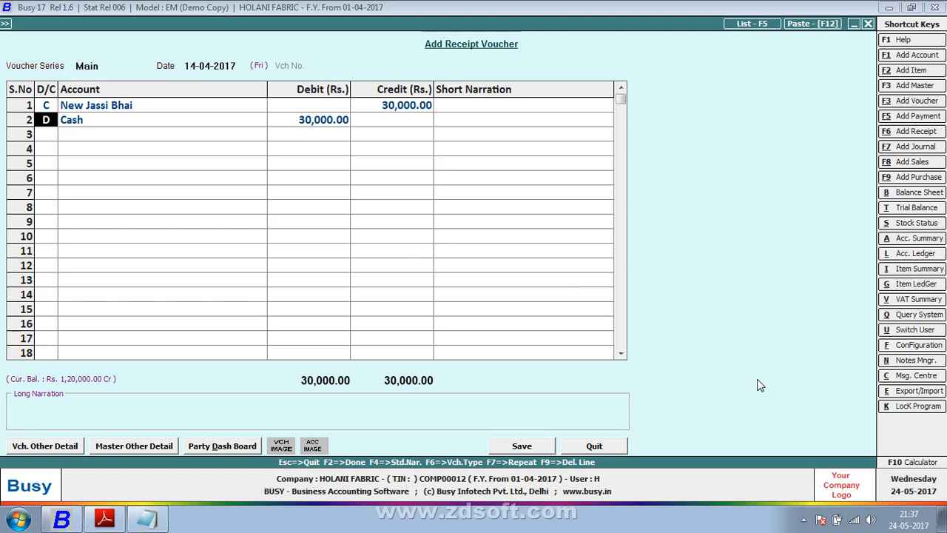
key("Right")
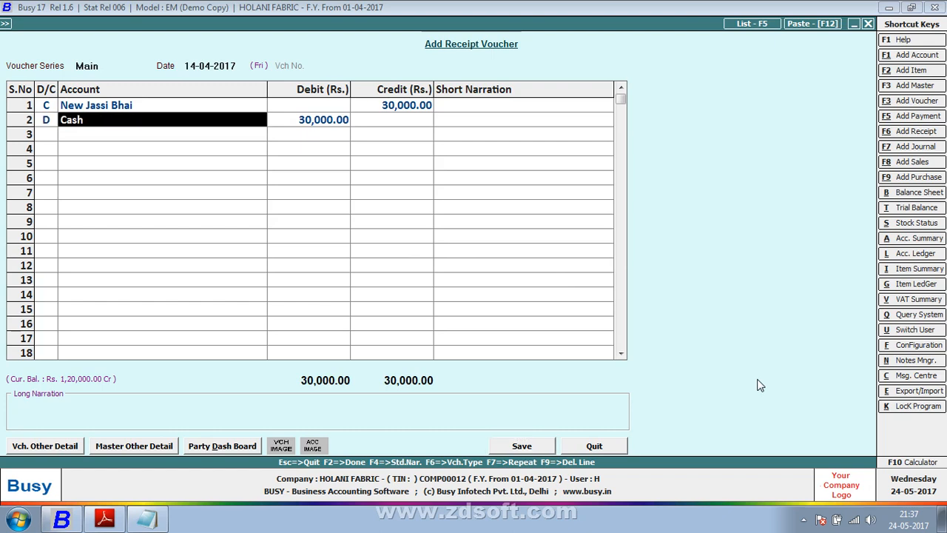
Switch to Notepad and write the debit line of the receipt entry as "cash/bank/dd a/c dr....."
key("alt+Tab")
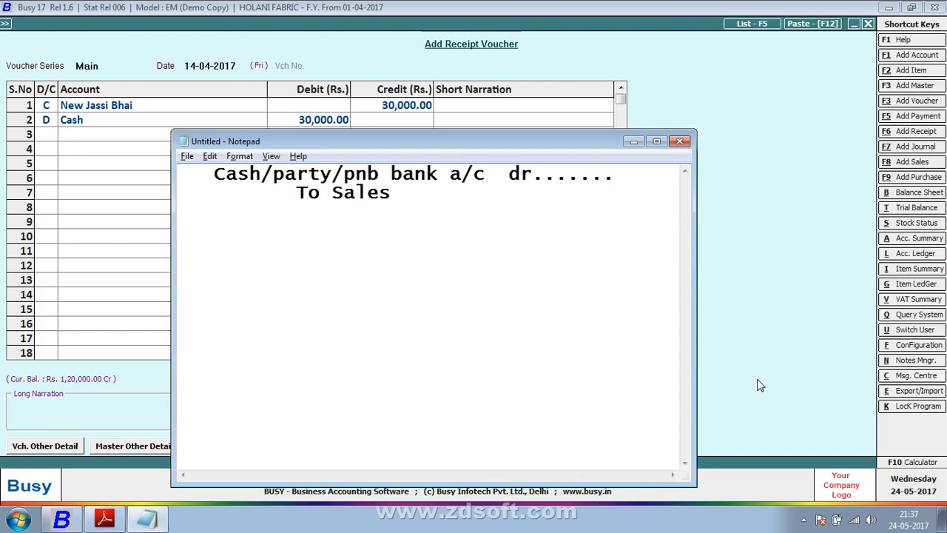
type("cash/bank")
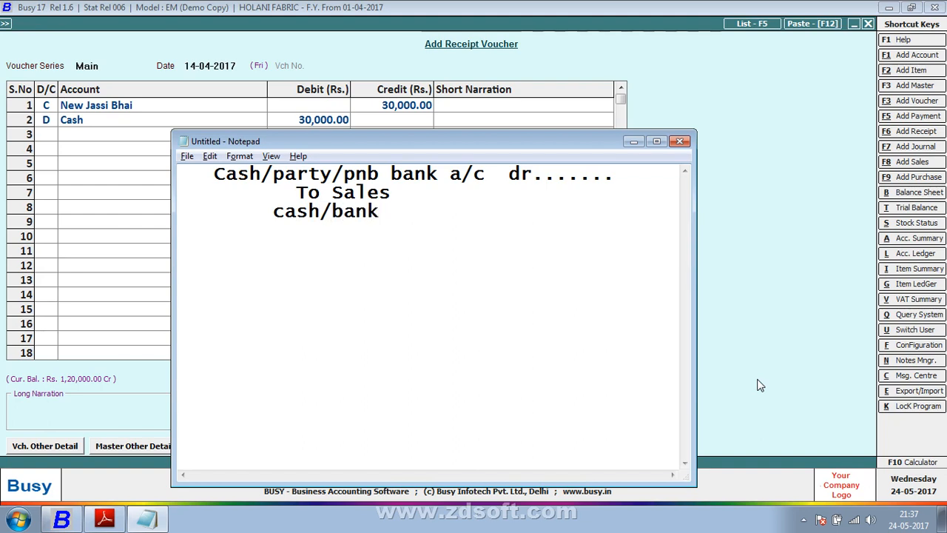
type("/dd a/c dr.")
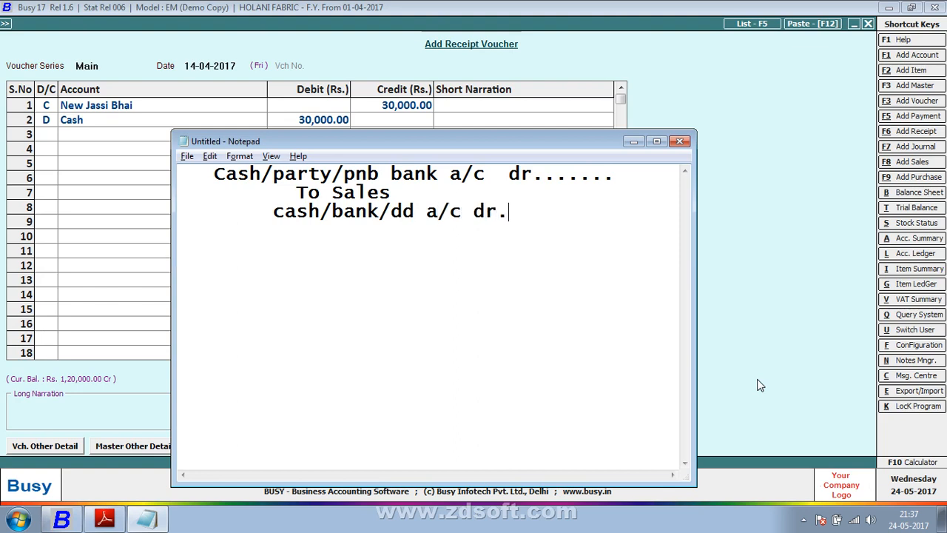
type("//")
key("BackSpace")
key("BackSpace")
type("....")
Add the line "to party a/c credit" below the debit line in the note and switch back to Busy
key("Return")
type("tp")
key("BackSpace")
type("o par")
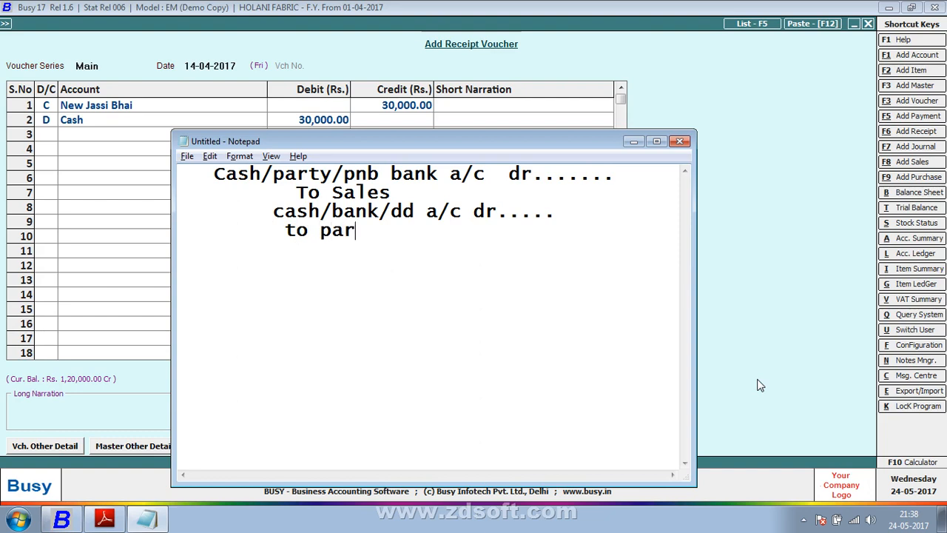
type("ty a/c cr")
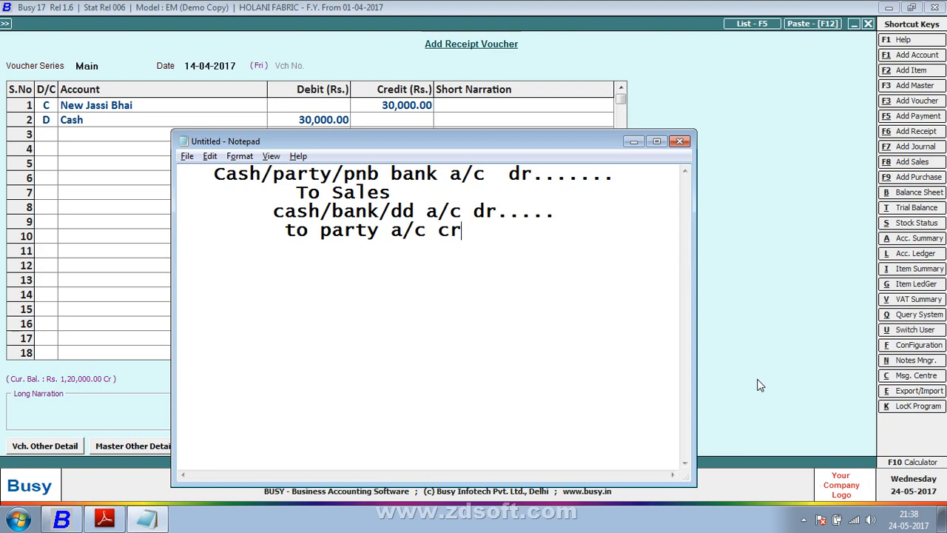
type("dit")
key("Return")
key("BackSpace")
key("BackSpace")
key("BackSpace")
key("BackSpace")
key("BackSpace")
type("credit")
key("Return")
key("alt+Tab")
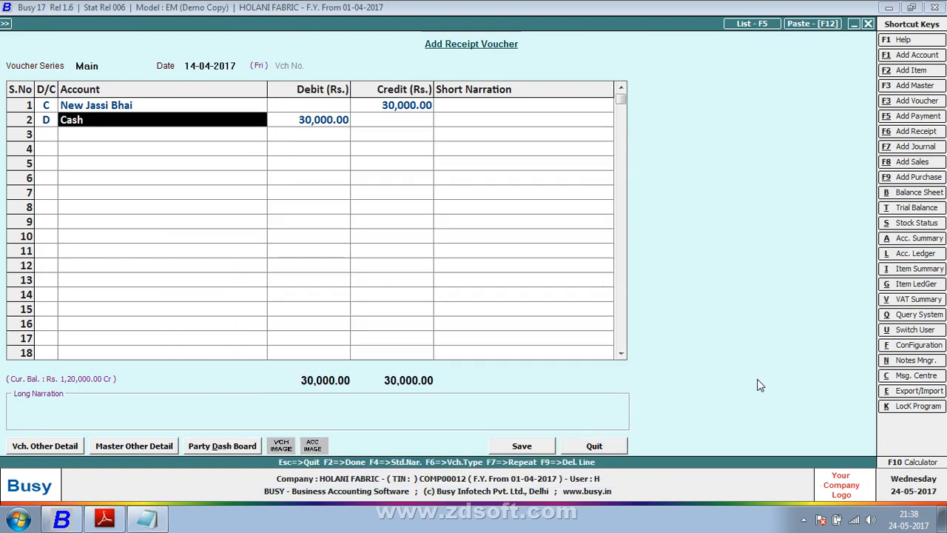
Save the 30,000 cash receipt voucher and consult the PDF ledger for the next receipt
key("Return")
key("Return")
key("Return")
key("Return")
key("Return")
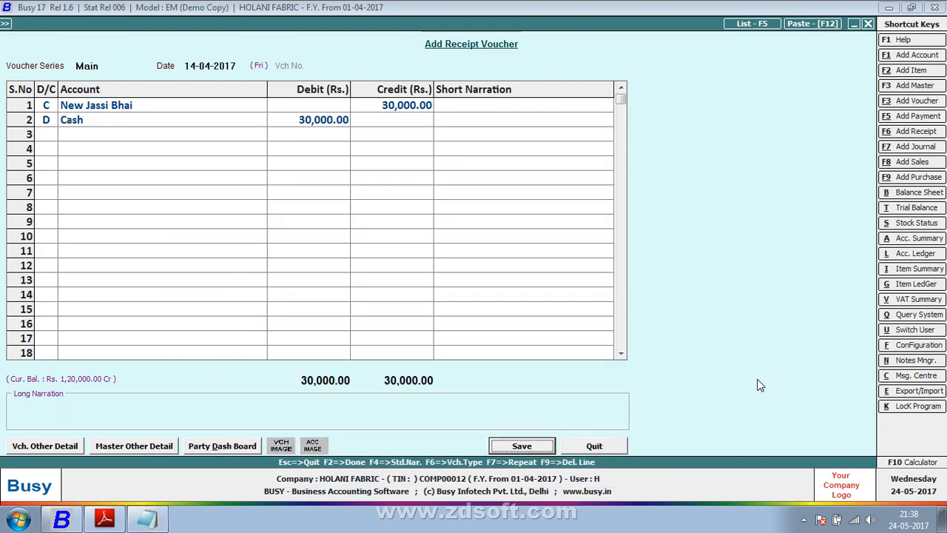
key("alt+Tab")
key("alt+Tab")
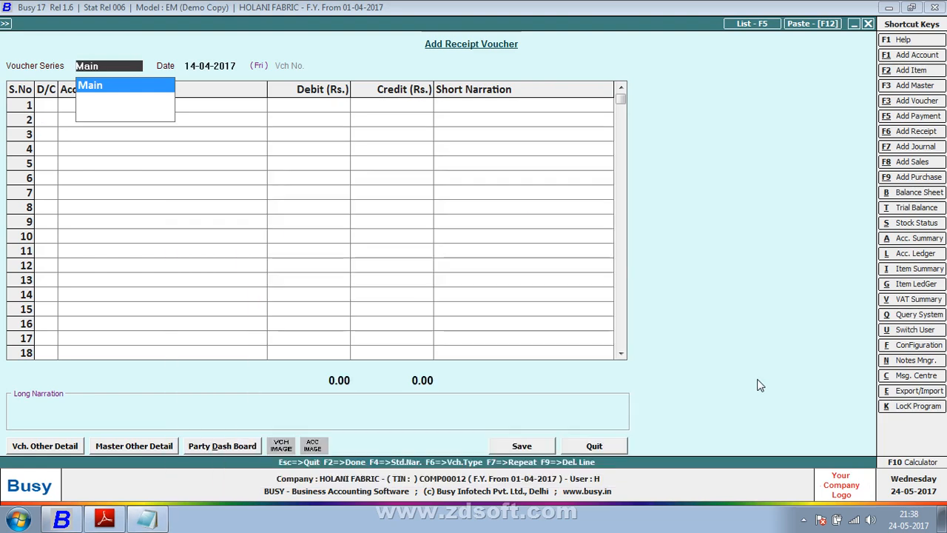
Consult the PDF ledger for the 40,000 receipts and date the new receipt voucher 29-04-2017 in Busy
key("alt+Tab")
key("Tab")
scroll(733, 348, "down", 2)
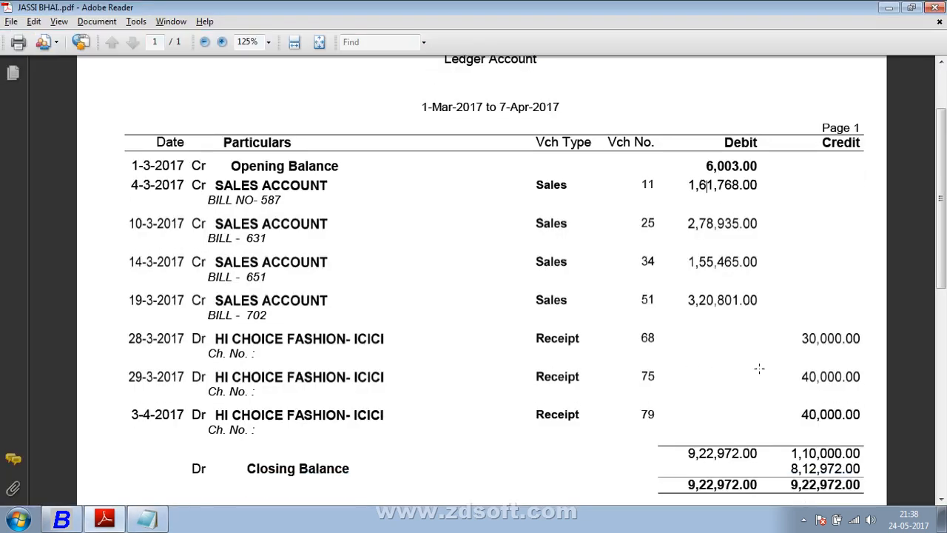
key("alt+Tab")
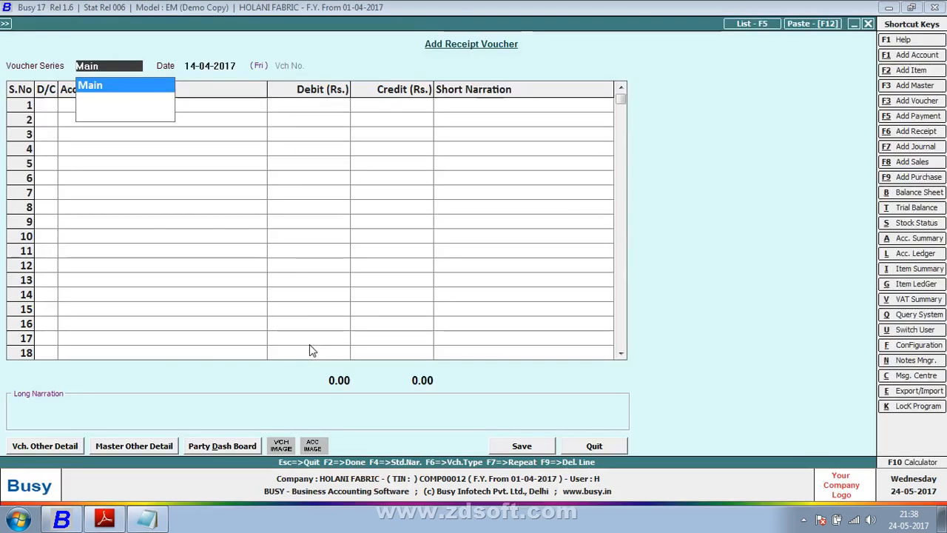
key("Return")
type("29-")
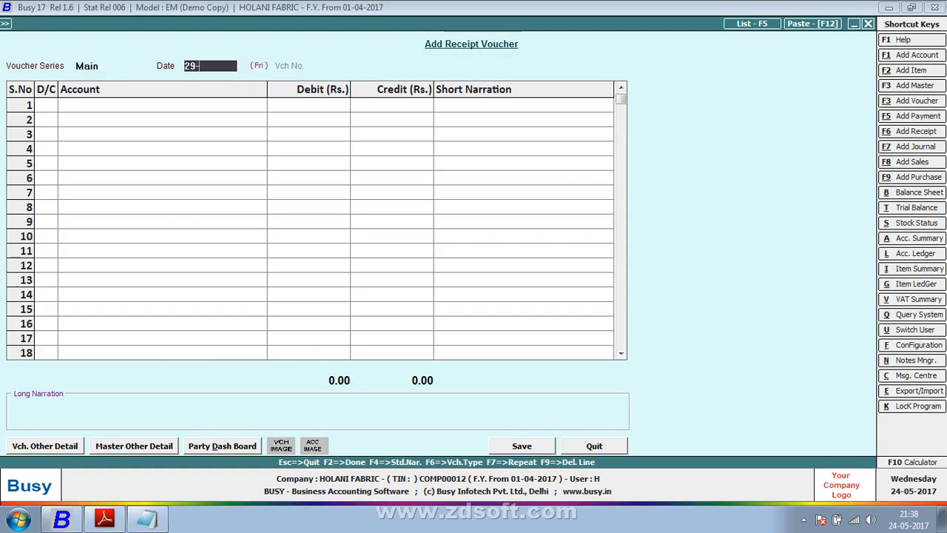
key("Return")
key("Return")
type("29-4")
key("Return")
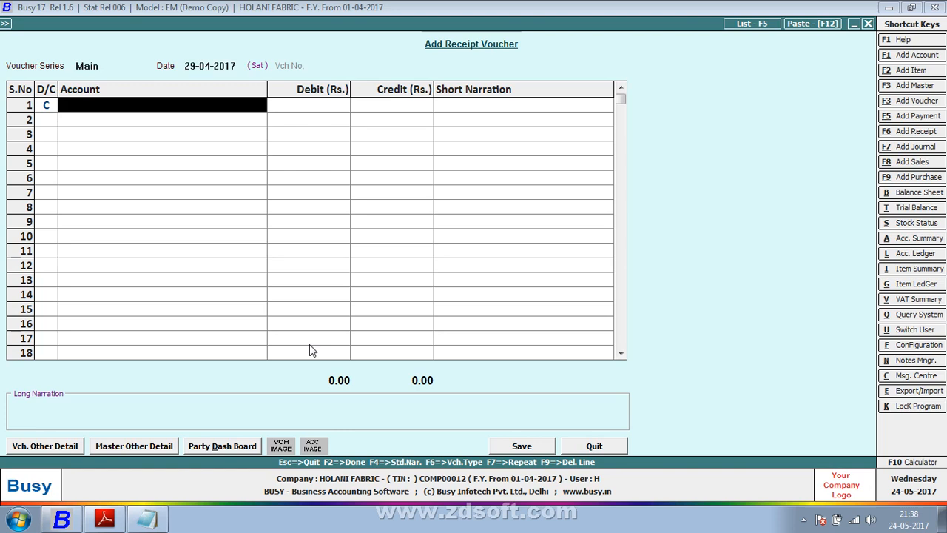
Credit the party's account with 40,000 in the first row of the receipt voucher, without a narration
type("b")
key("BackSpace")
type("new")
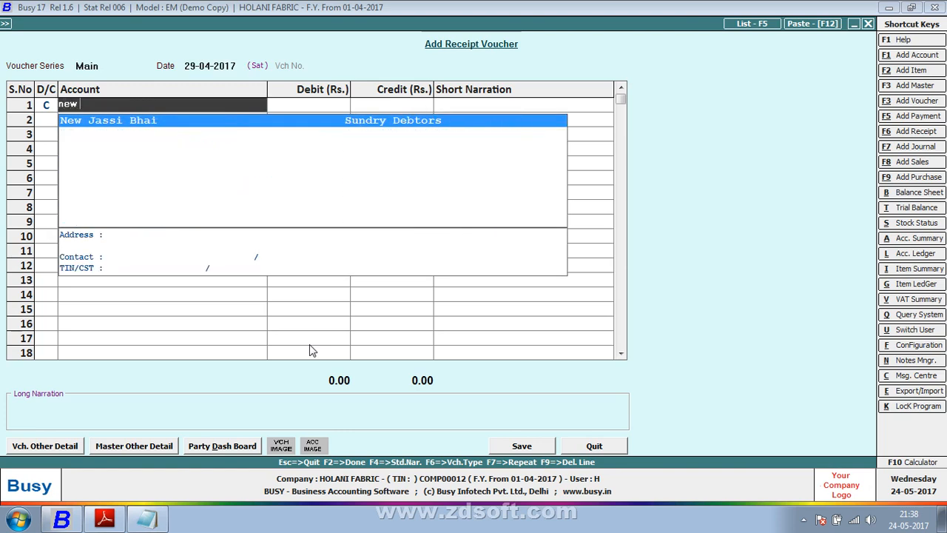
key("Return")
type("40,000")
key("Return")
key("Return")
key("Return")
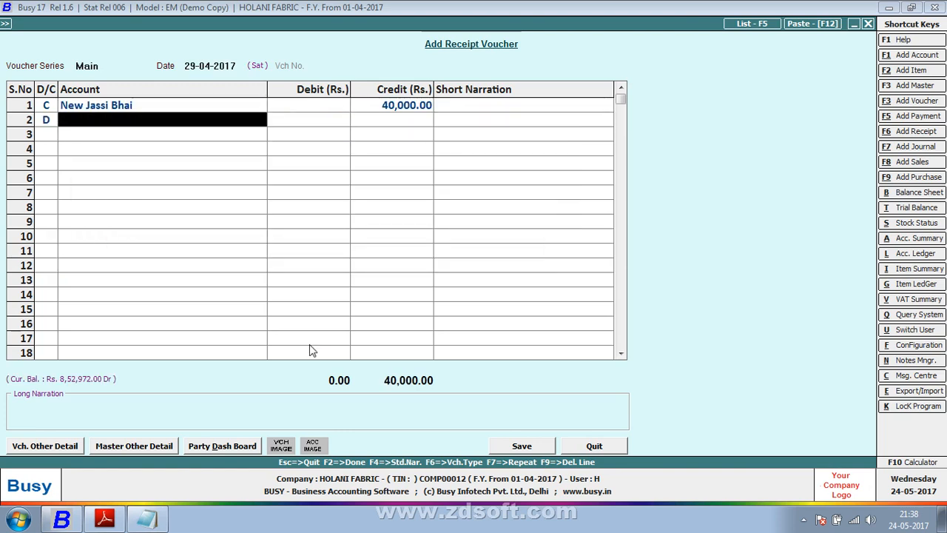
Debit the Cash account with 40,000, save the receipt voucher and keep 29-04-2017 as the next voucher's date
key("Return")
key("Return")
key("Return")
key("Return")
key("Return")
key("Return")
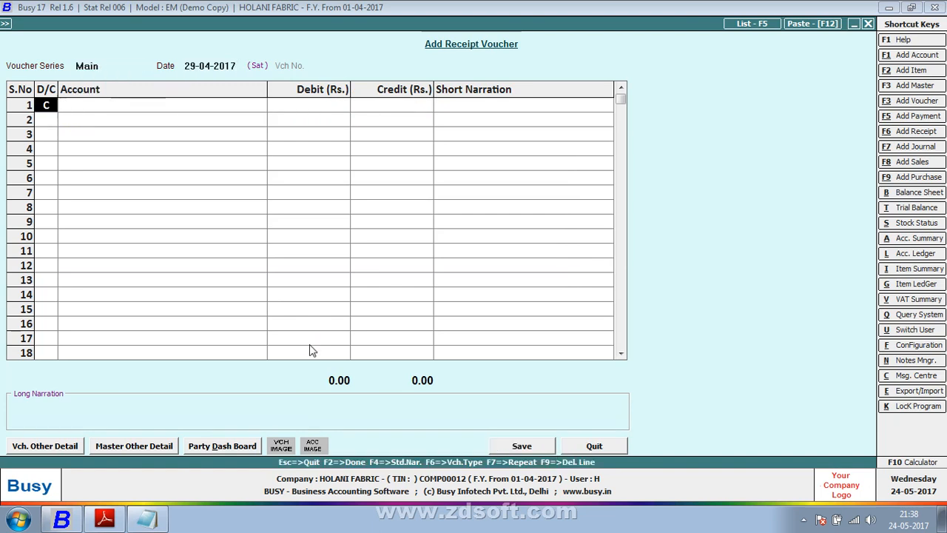
Credit the party's account with 40,000 in the first row of the second 29-04-2017 receipt voucher
key("Return")
key("Return")
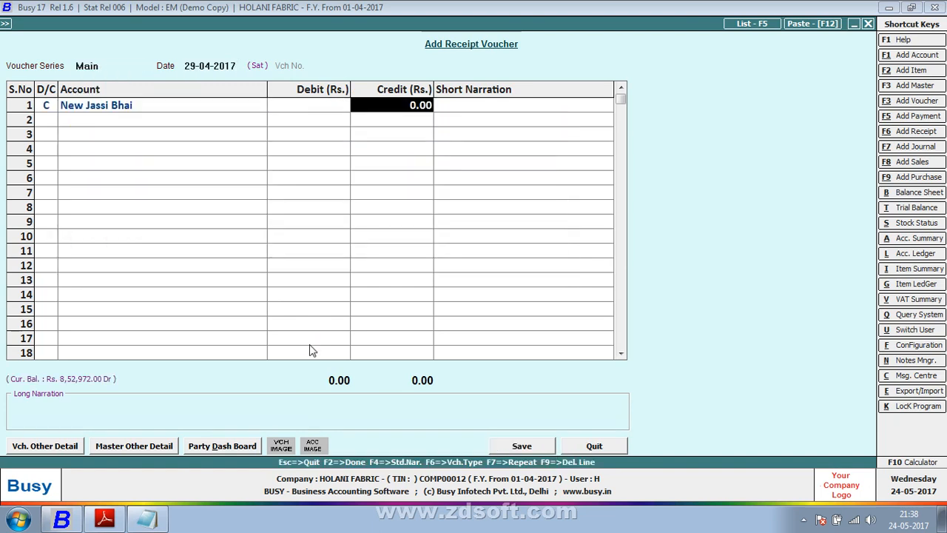
type("40000")
key("Return")
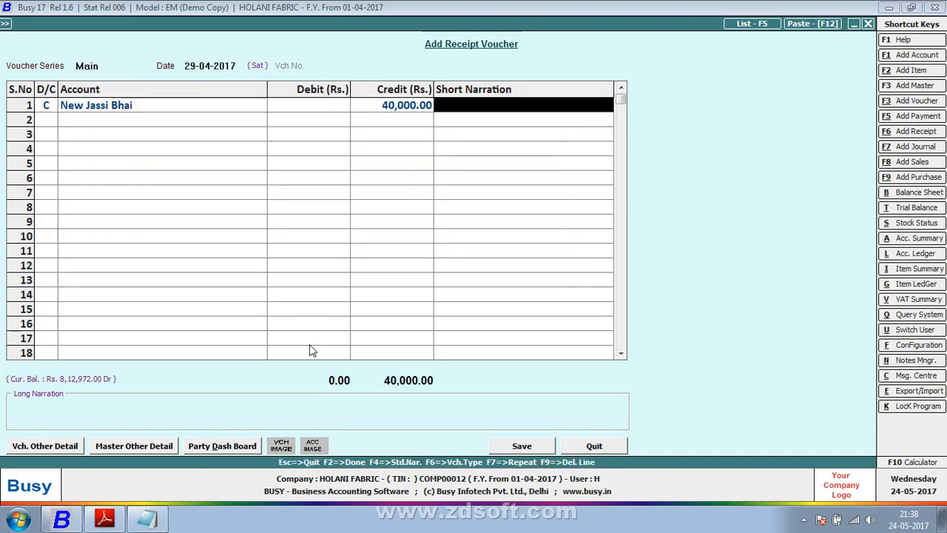
Balance the second 40,000 receipt with a debit to Cash and save the voucher
key("Return")
key("Return")
key("Return")
key("Return")
key("Return")
key("Return")
key("Return")
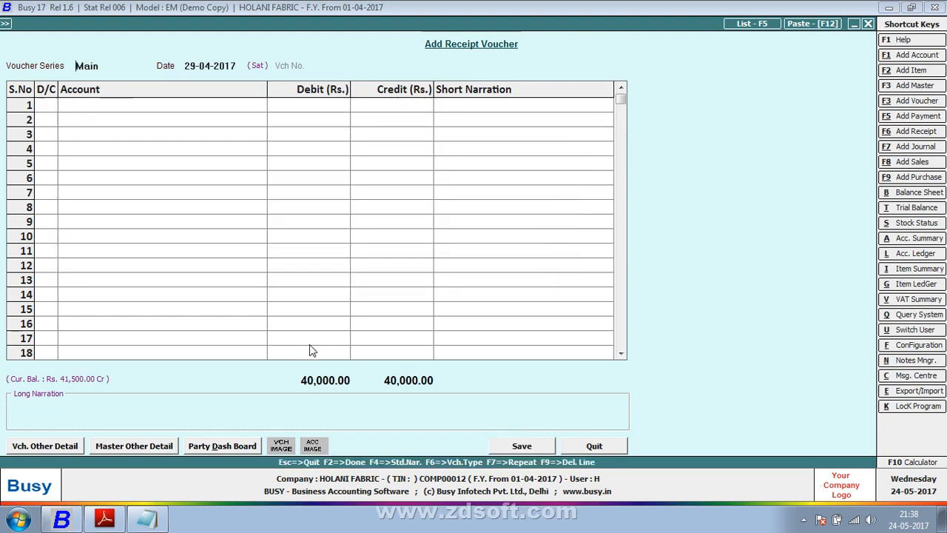
Display the party's account ledger for 01-04-2017 to 29-04-2017
key("alt+l")
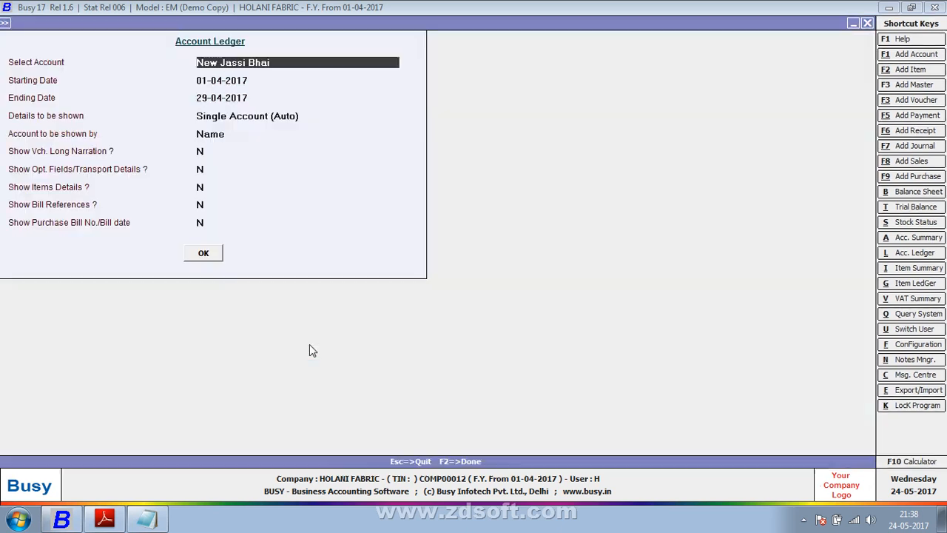
type("ja")
key("Return")
key("F2")
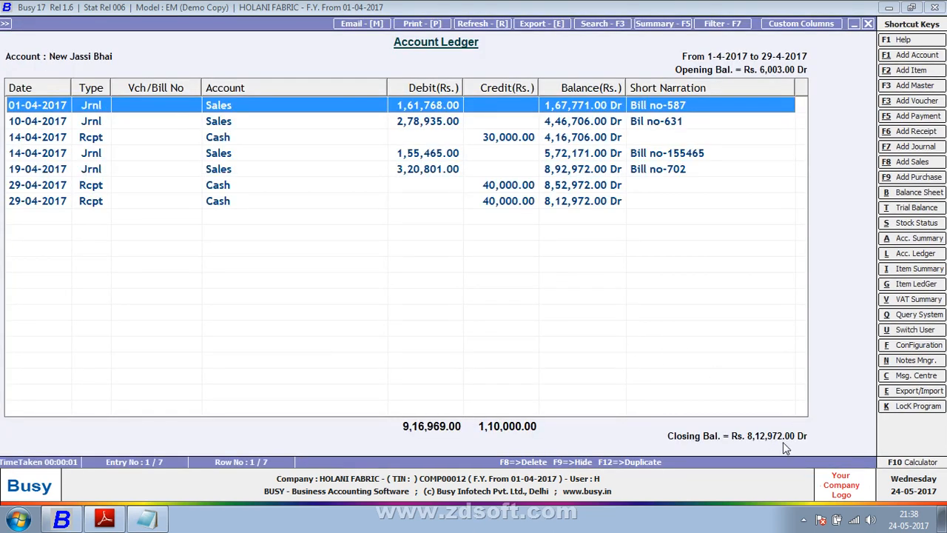
Compare the closing balance of the party's ledger in Busy with the closing balance in the PDF ledger
key("alt+Tab")
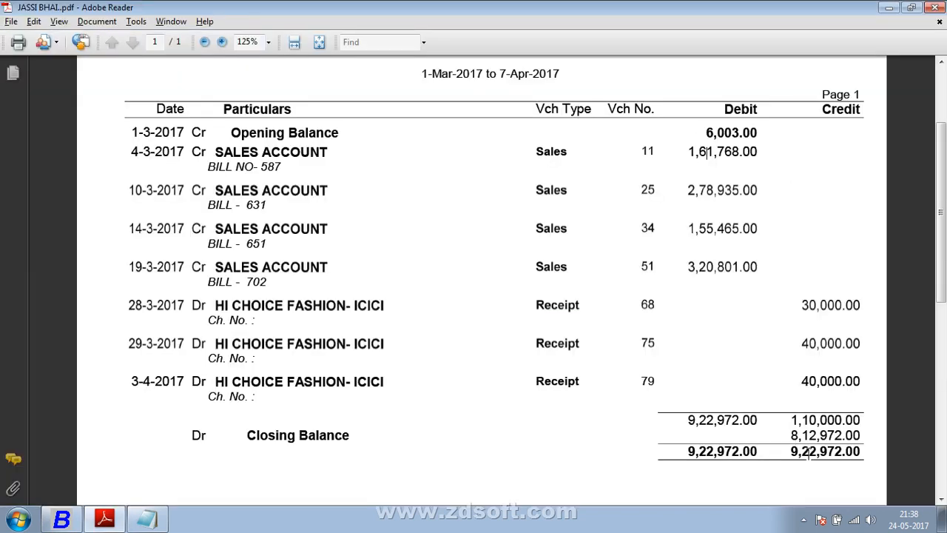
left_click_drag(790, 435, 875, 440)
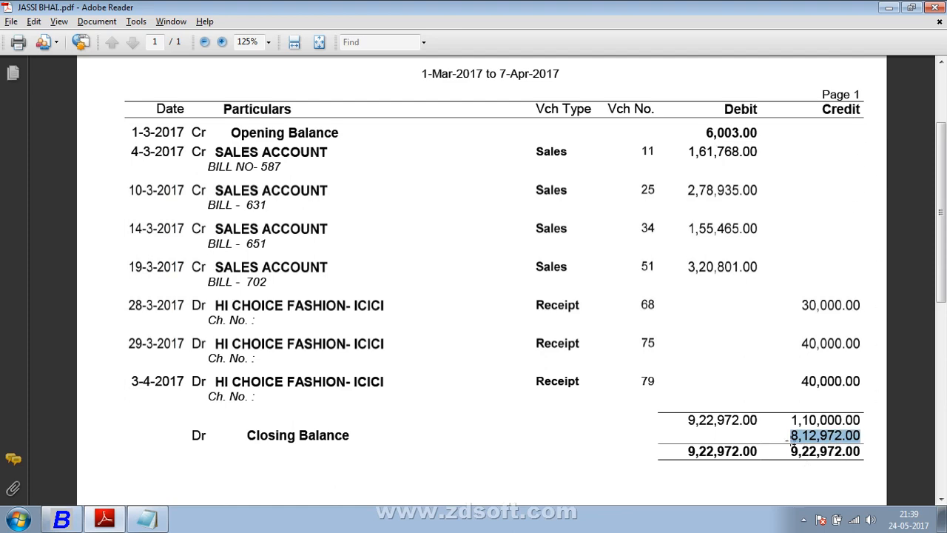
key("alt+Tab")
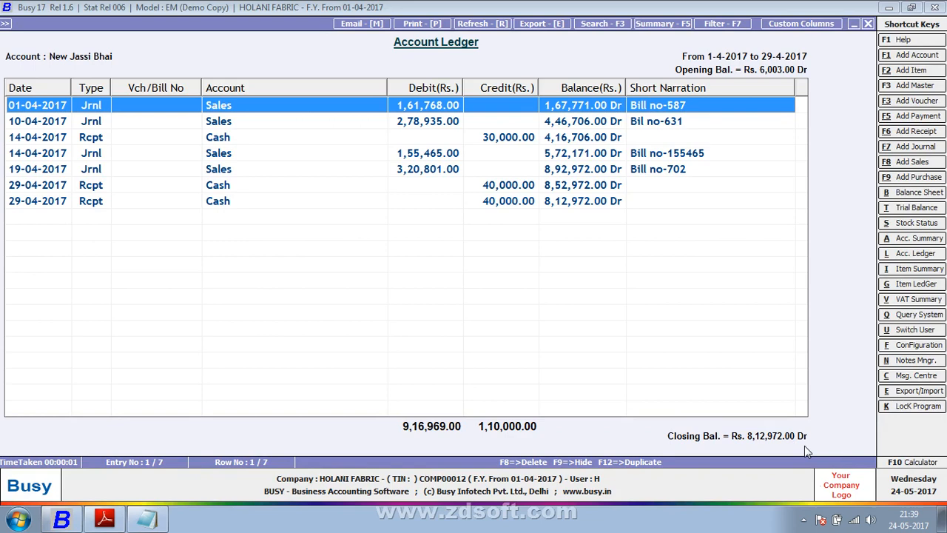
key("alt+Tab")
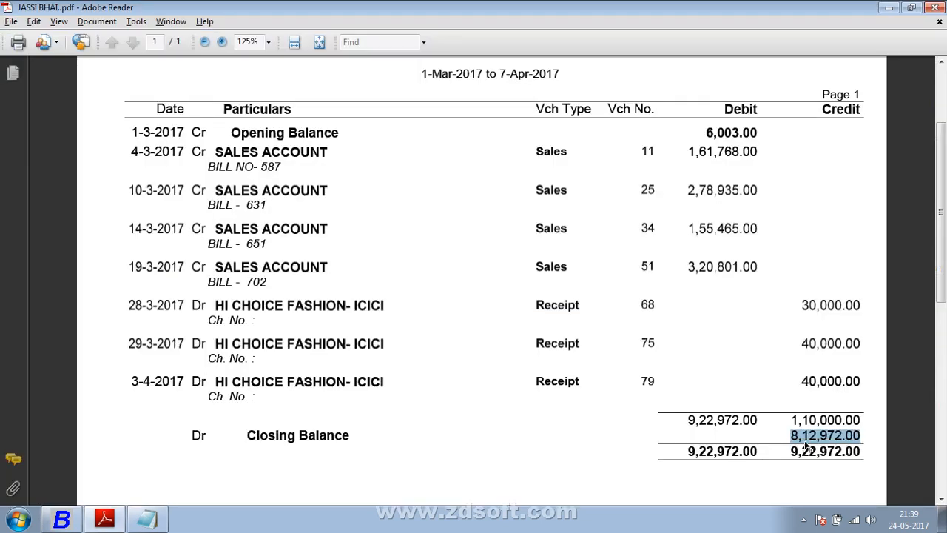
key("alt+Tab")
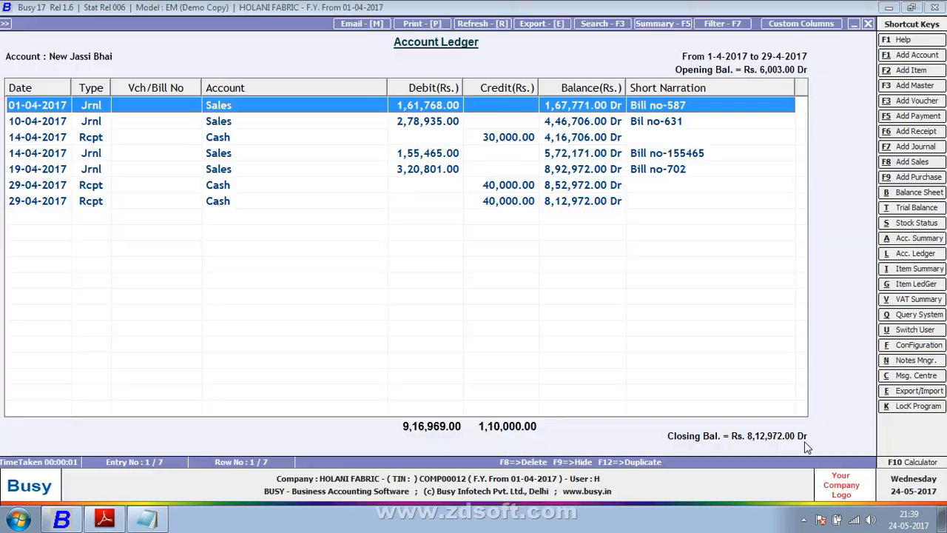
key("alt+Tab")
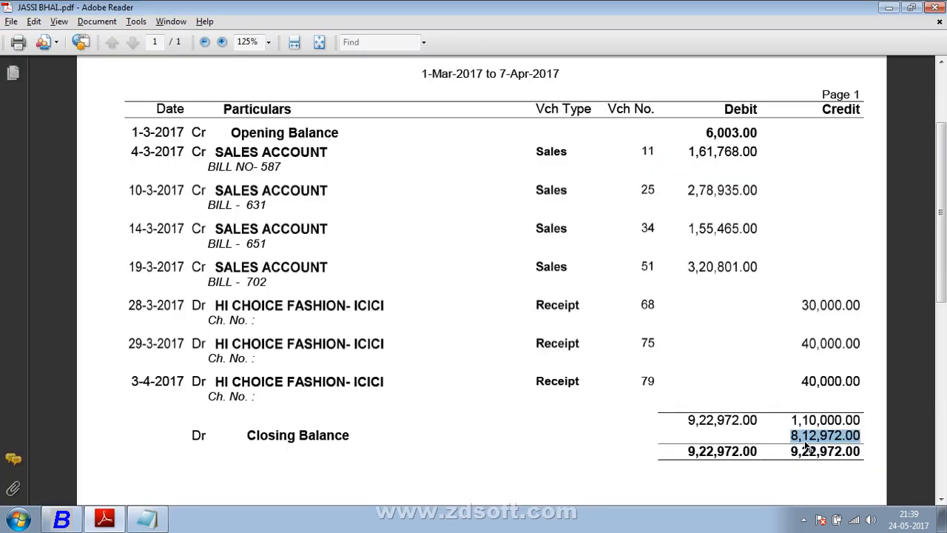
key("alt+Tab")
key("alt+Tab")
left_click(804, 441)
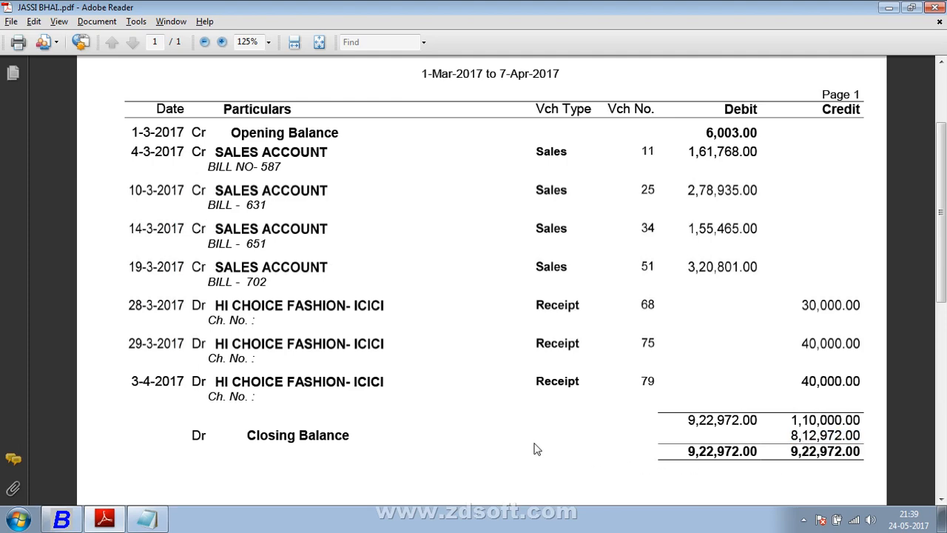
left_click_drag(190, 435, 399, 441)
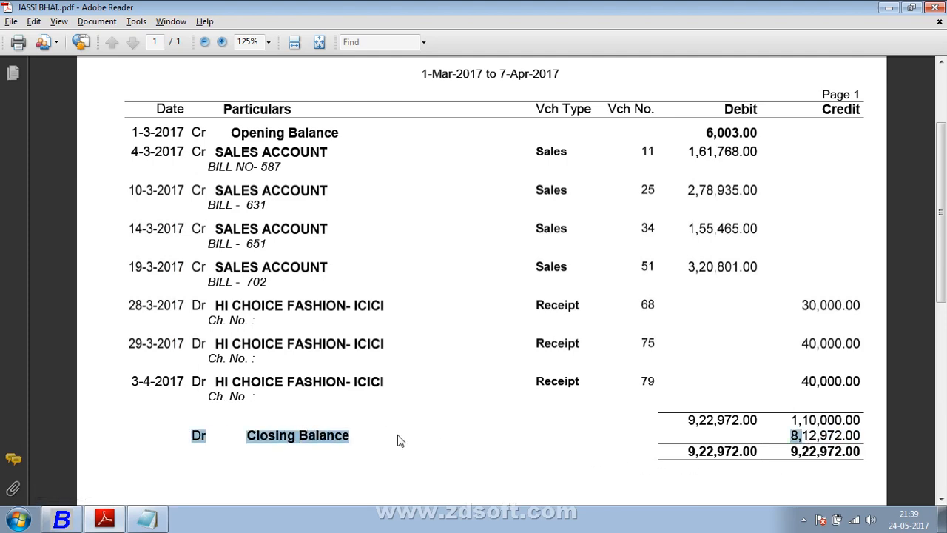
key("alt+Tab")
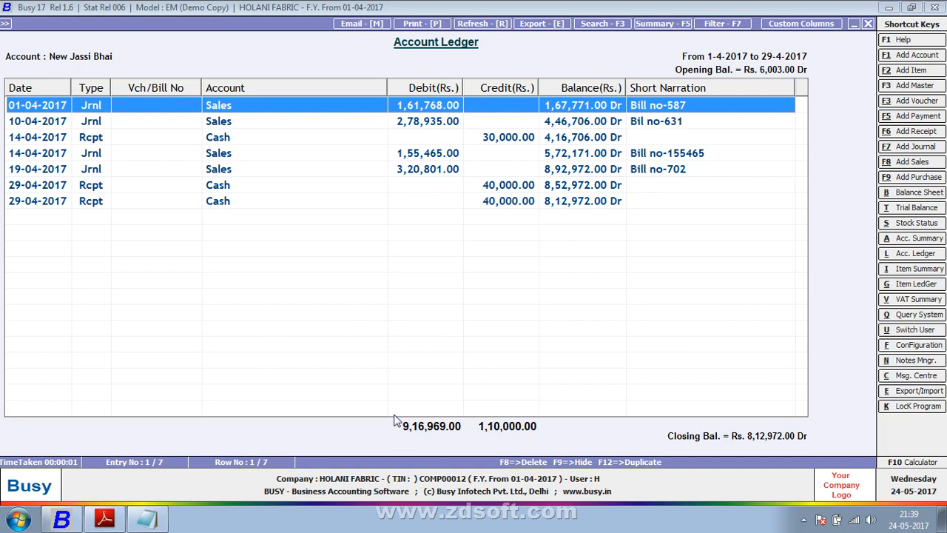
Close the account ledger report and leave the blank receipt voucher
key("Escape")
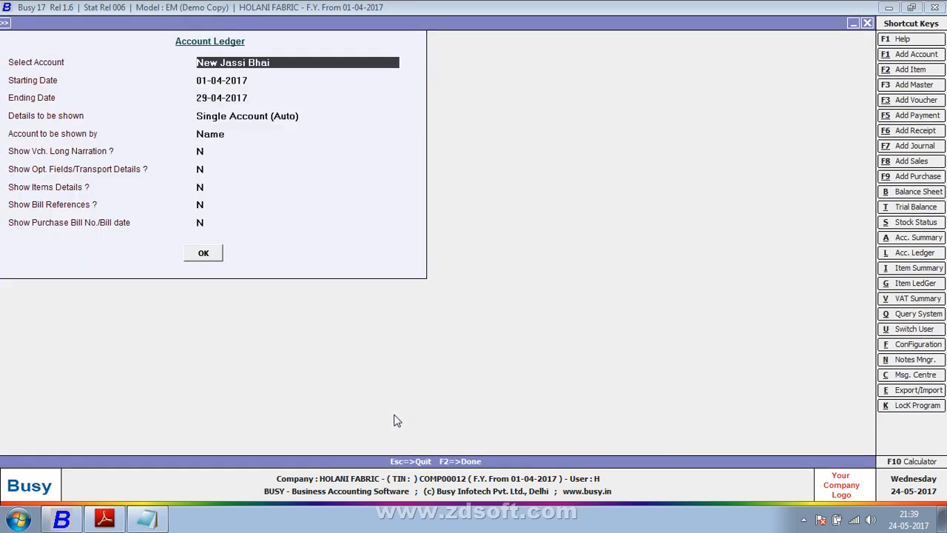
key("Escape")
key("Escape")
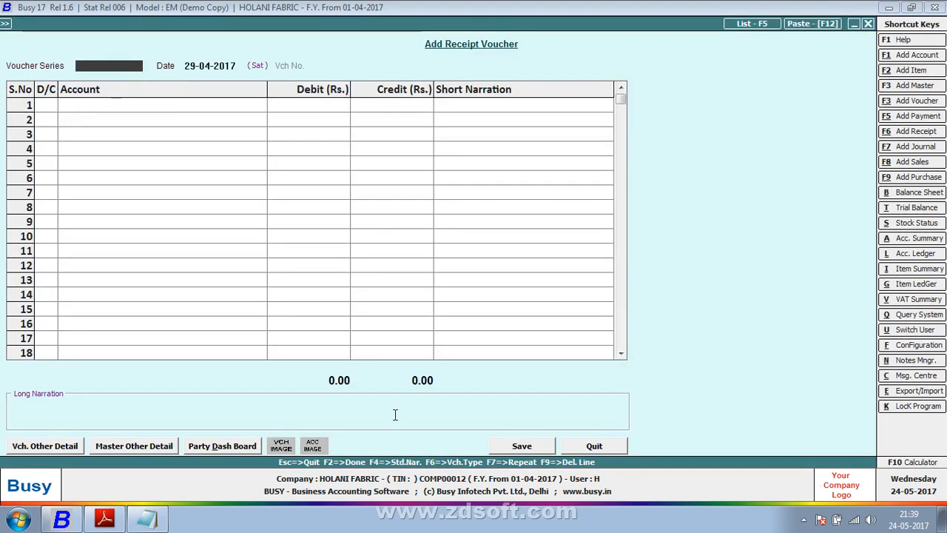
key("Return")
Switch to Notepad and write "purchases a/c dr....." a few lines below the receipt entry
key("alt+Tab")
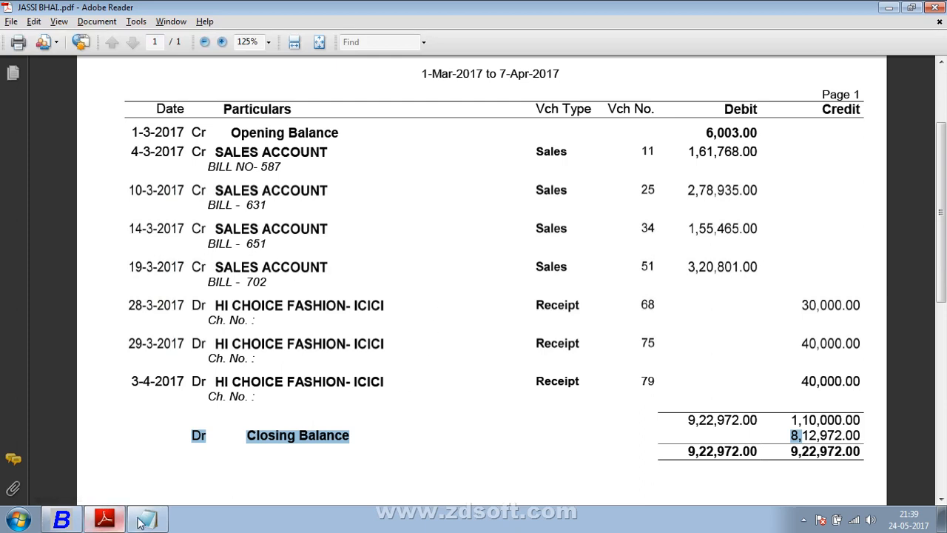
key("alt+Tab")
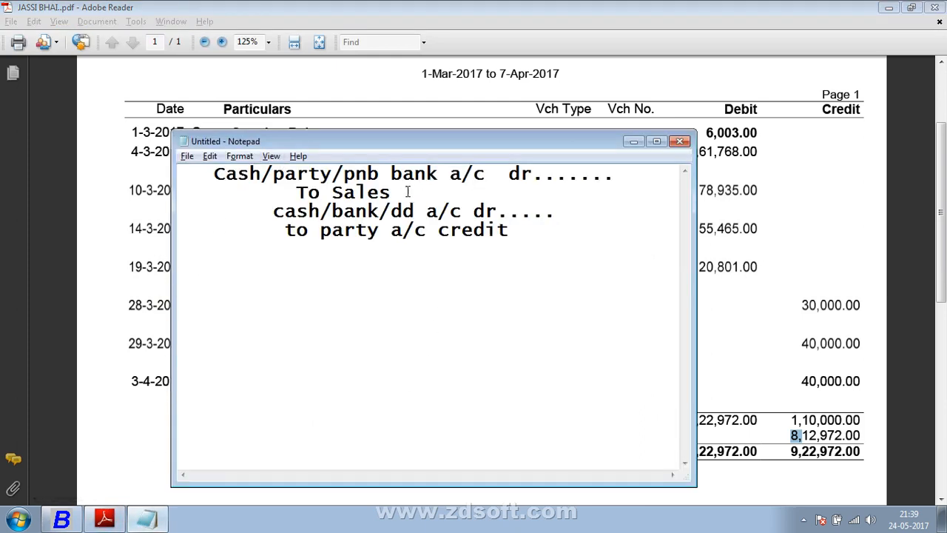
left_click_drag(390, 193, 249, 173)
left_click(282, 274)
left_click(558, 234)
key("Return")
key("Return")
key("Return")
key("Return")
type("purchas")
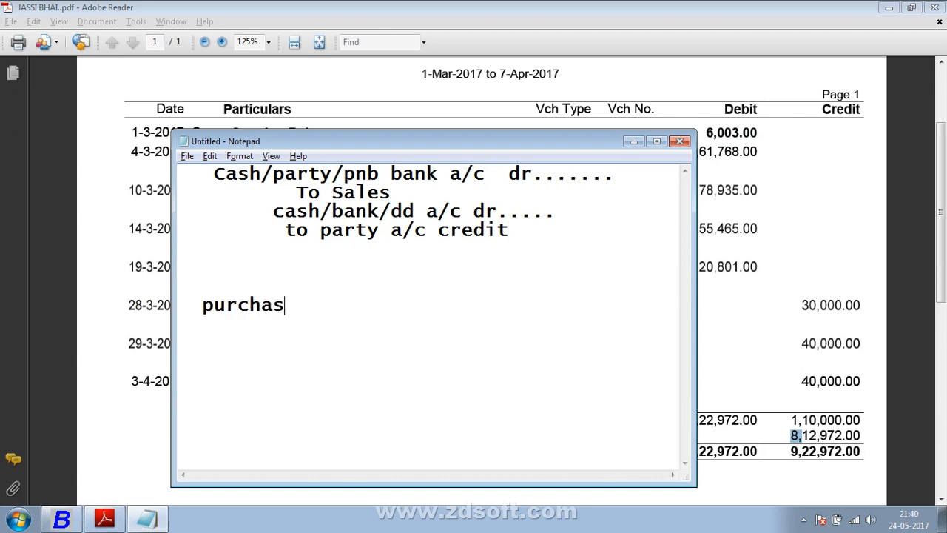
type("es ")
type("a/c")
key("BackSpace")
type("/c dr.....")
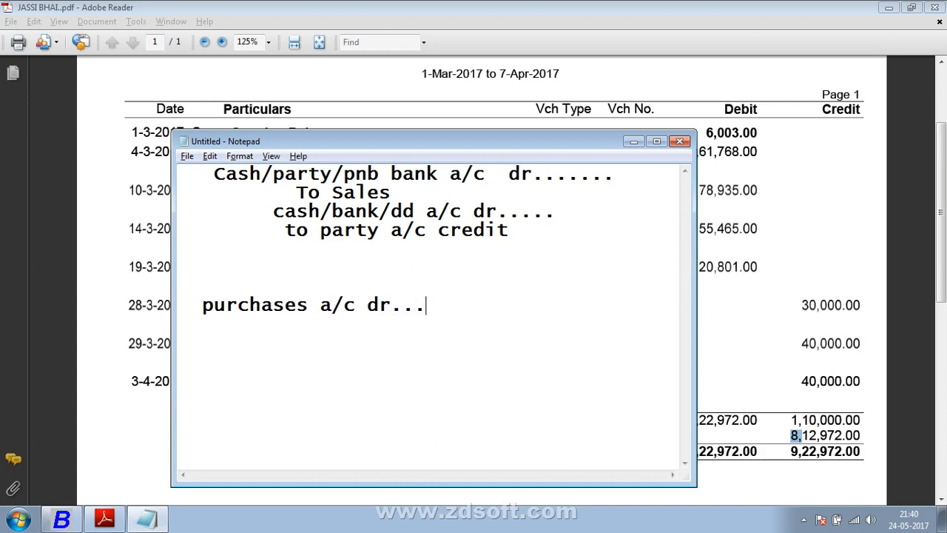
Add the credit line "To Cash/party/bank" below the purchases line in the note
key("Return")
type("To Cash/pa")
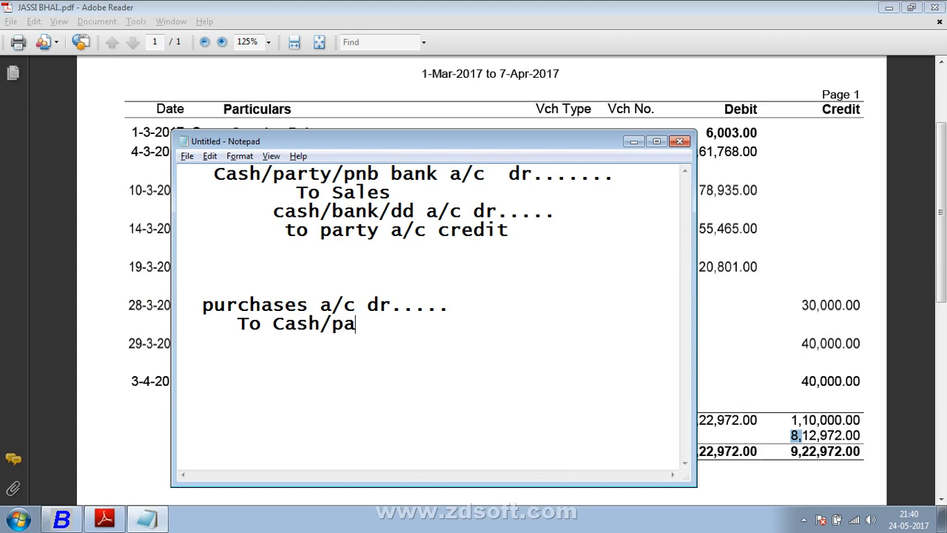
type("rty/bamk")
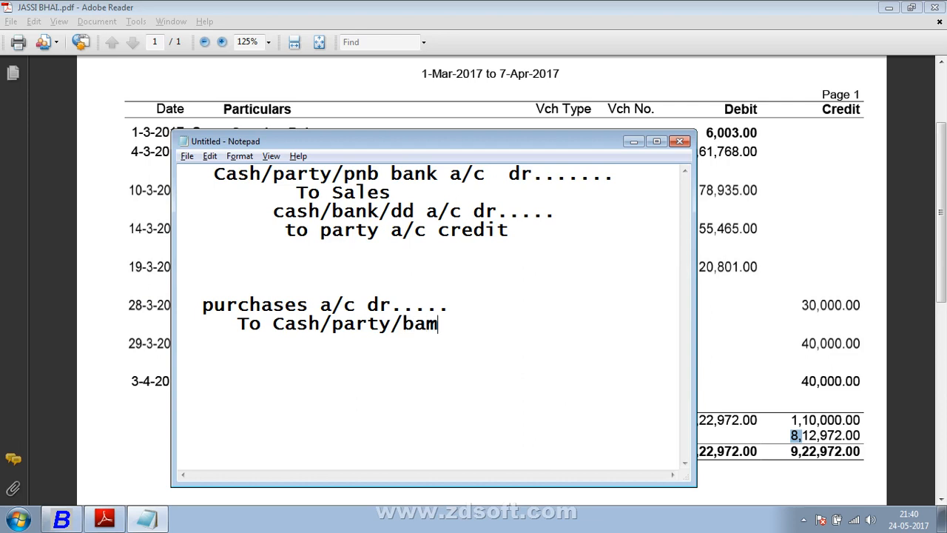
key("BackSpace")
key("BackSpace")
type("nk")
Start the payment entry a few lines below the purchase entry with the debit line "PARTY A/C DR"
key("Return")
key("Return")
key("Return")
key("Return")
key("Return")
type("PART")
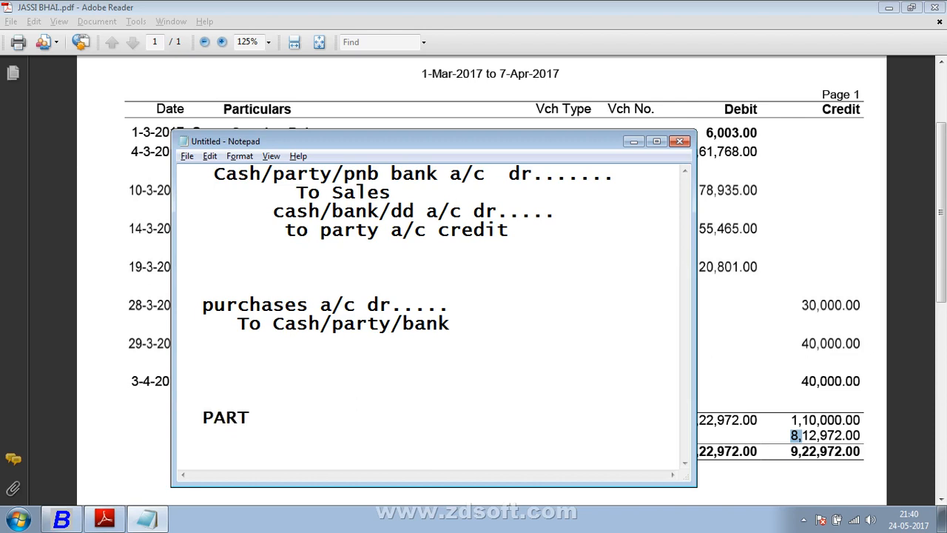
type("Y")
type(" TO=")
key("BackSpace")
key("BackSpace")
key("BackSpace")
type("A.")
key("BackSpace")
type("/C DR")
Complete the payment entry with the credit line "TO CASH/BANK/DD"
key("Return")
type("TO")
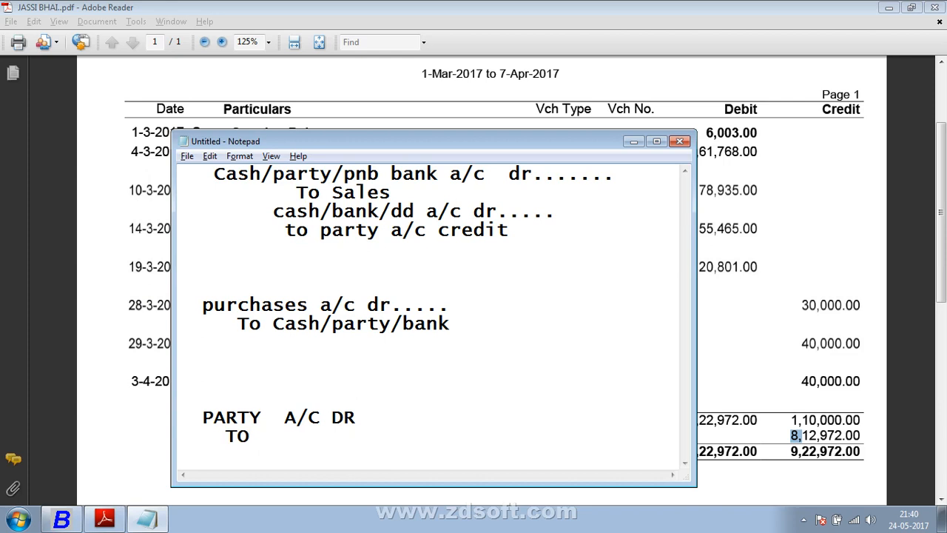
type("CASH/BANK")
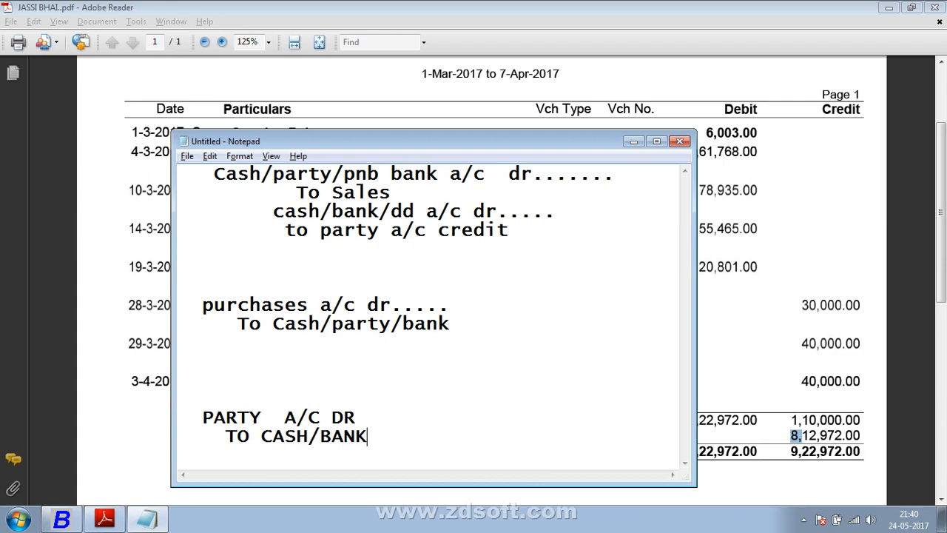
type("/DD")
key("alt+Tab")
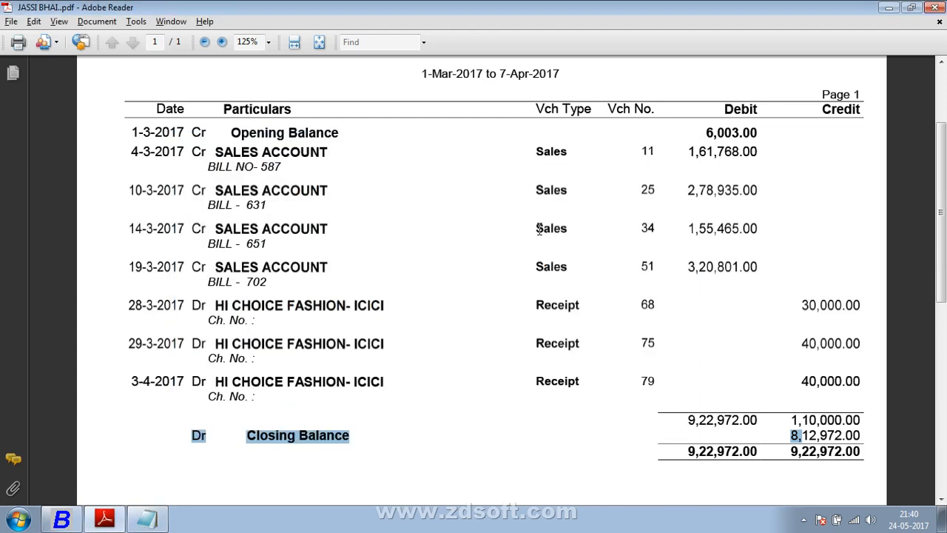
key("alt+Tab")
key("alt+Tab")
key("alt+Tab")
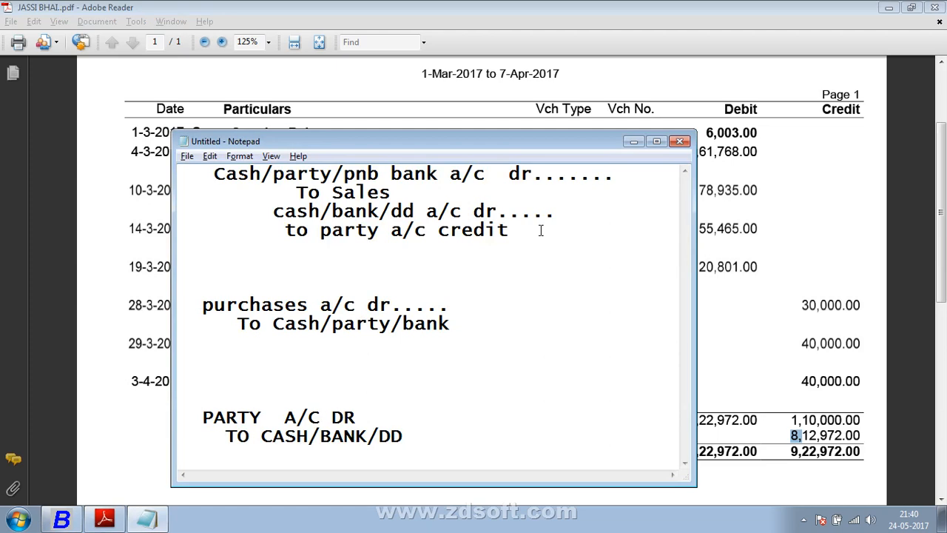
key("alt+Tab")
key("alt+Tab")
key("Down")
key("Down")
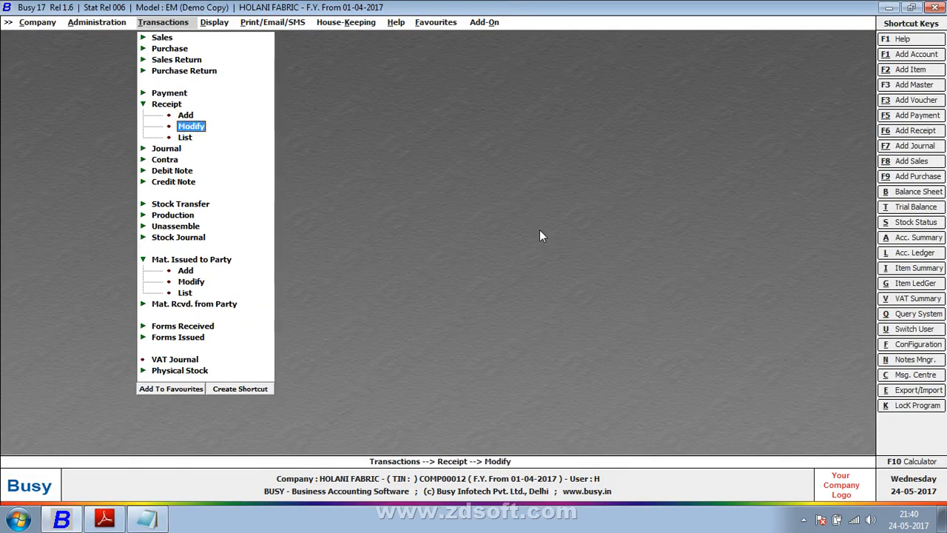
key("Down")
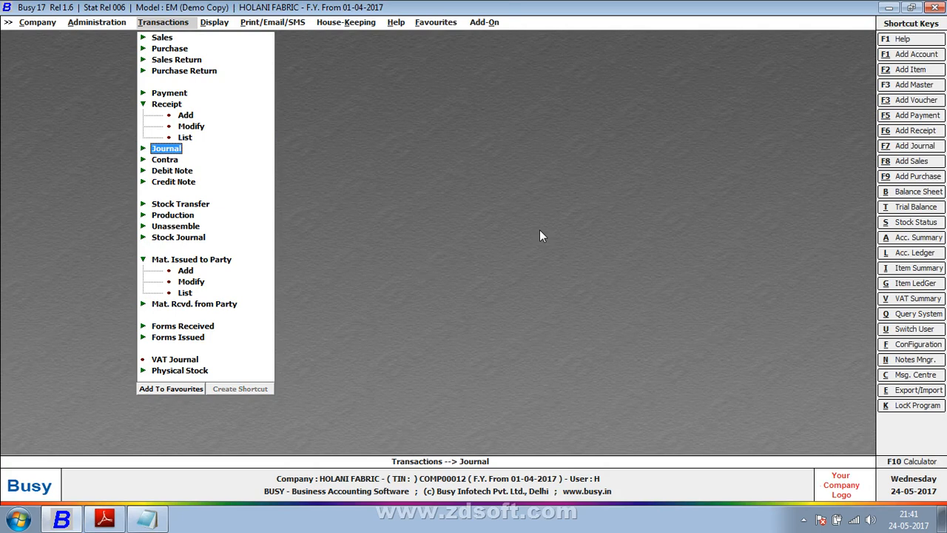
key("super+d")
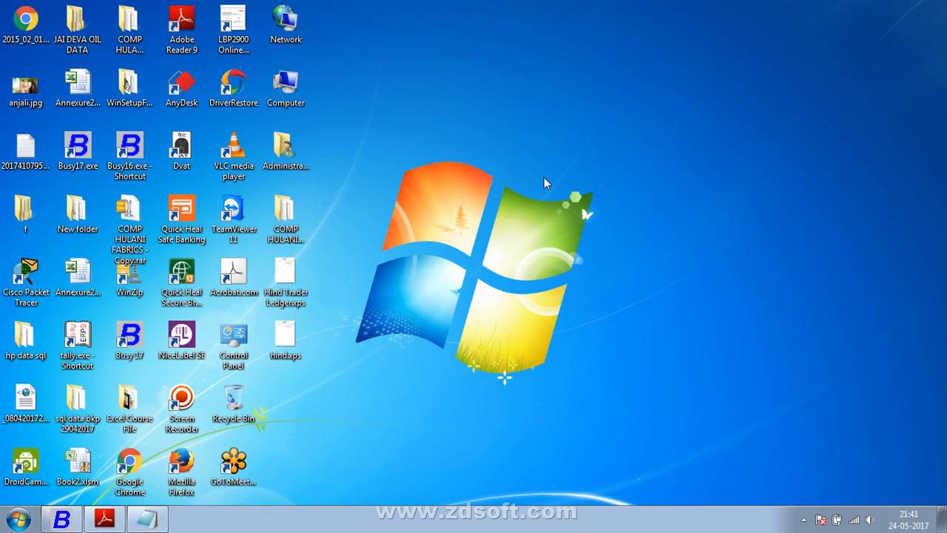
left_click(804, 520)
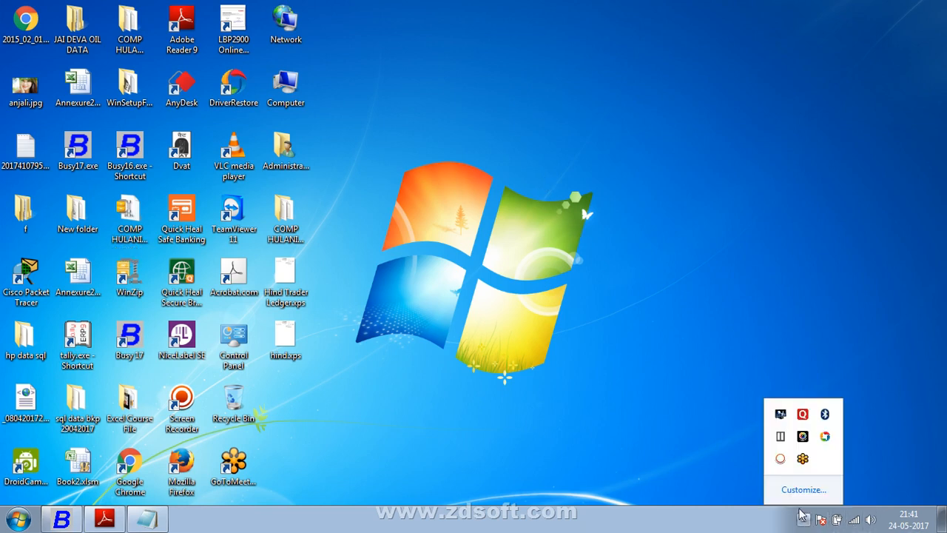
left_click(780, 458)
left_click(933, 479)
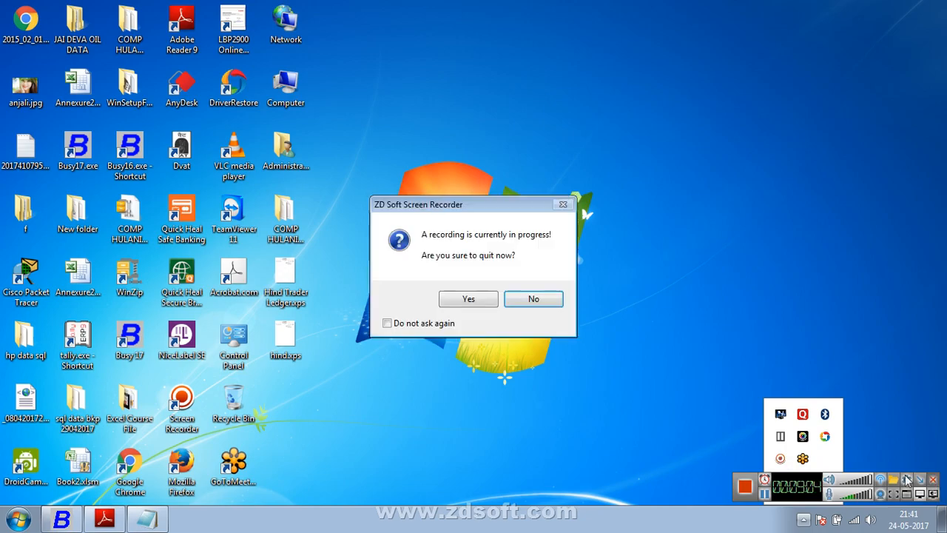